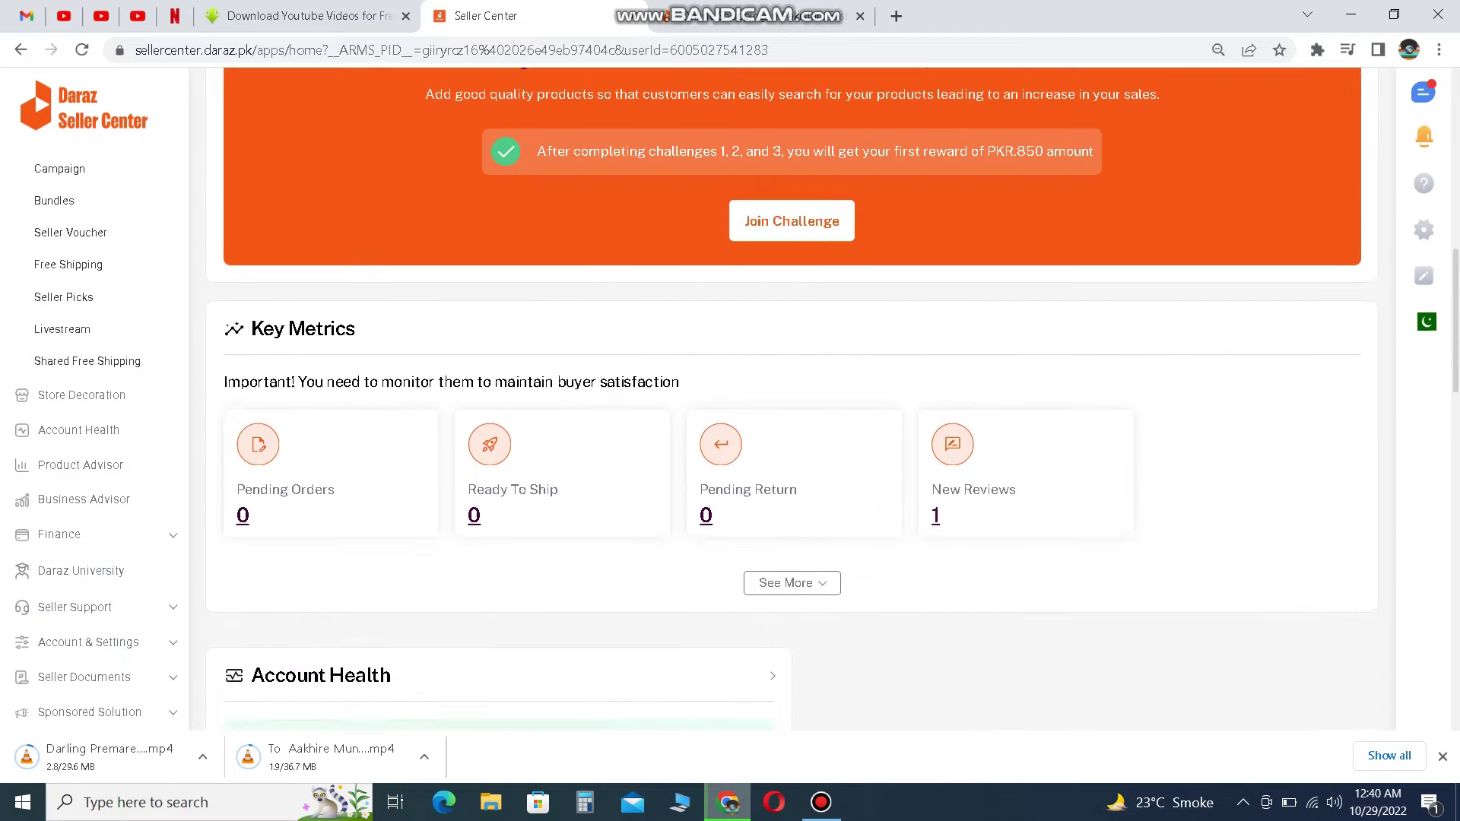
# Look over the seller dashboard down to the Campaign Events section and its 11.11 campaigns.
pyautogui.scroll(8, 791, 395)
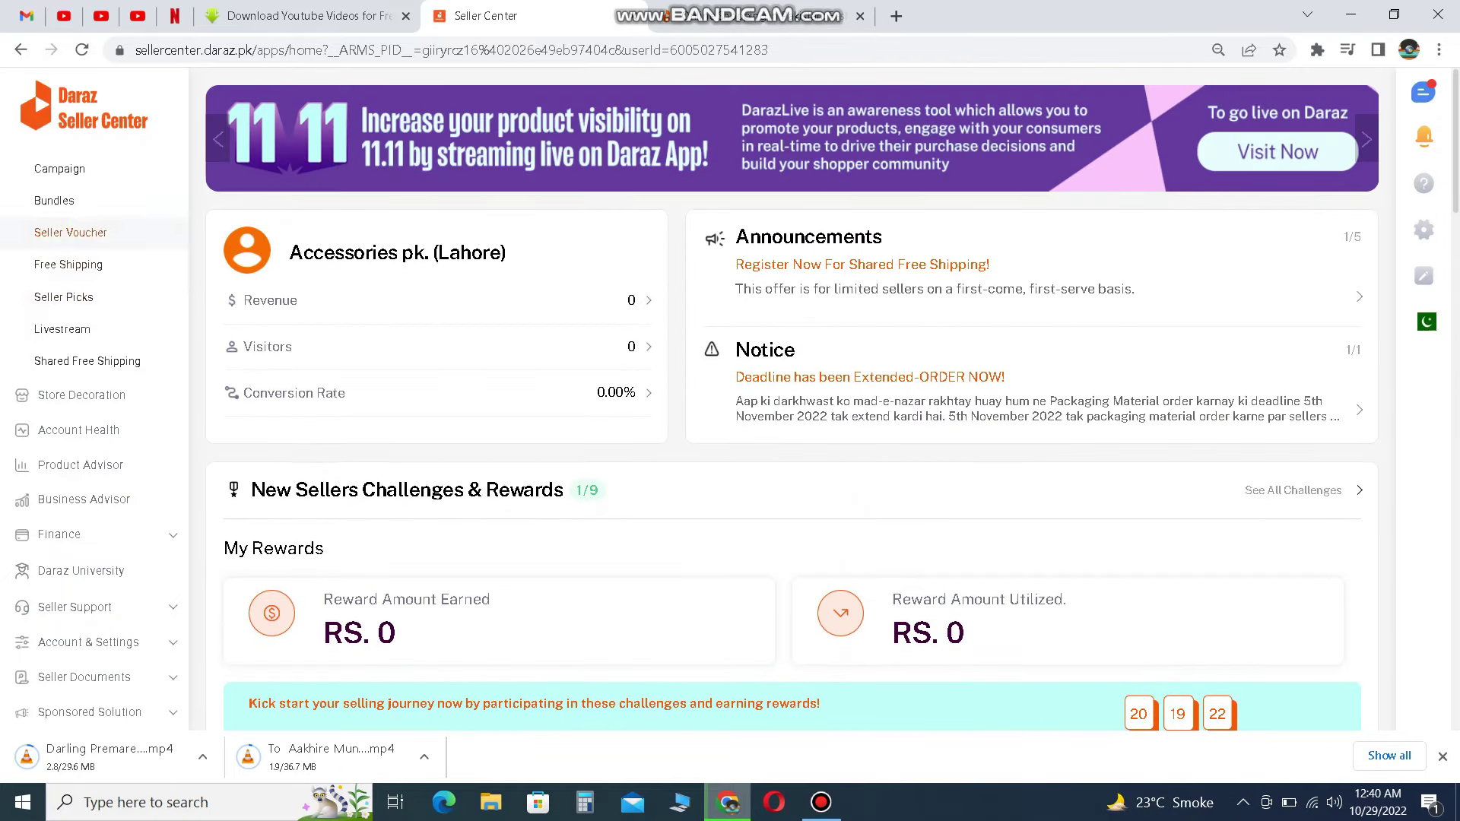
pyautogui.scroll(-8, 791, 396)
pyautogui.scroll(-8, 791, 396)
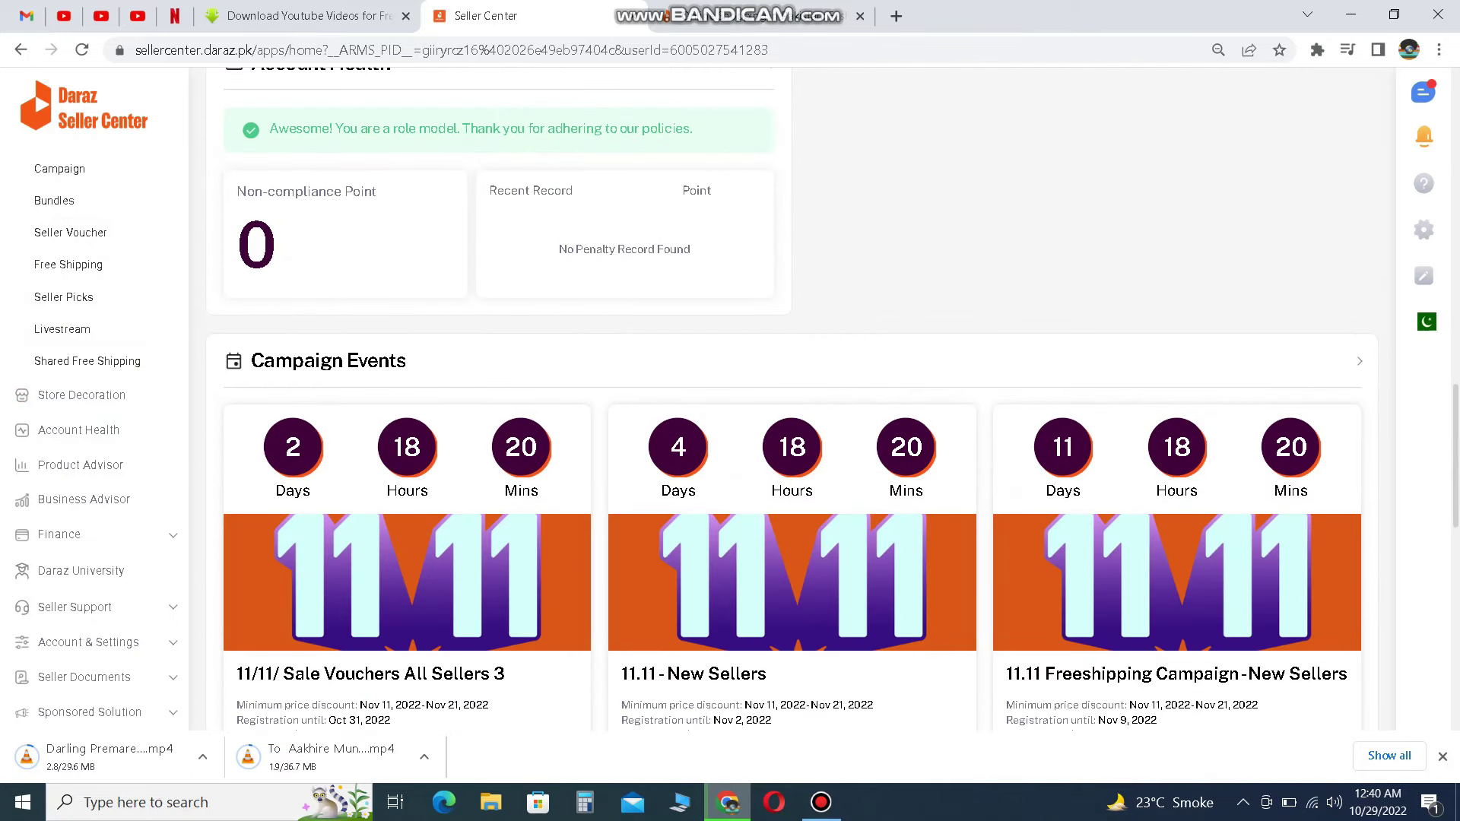
pyautogui.moveTo(224, 361); pyautogui.dragTo(1323, 524)
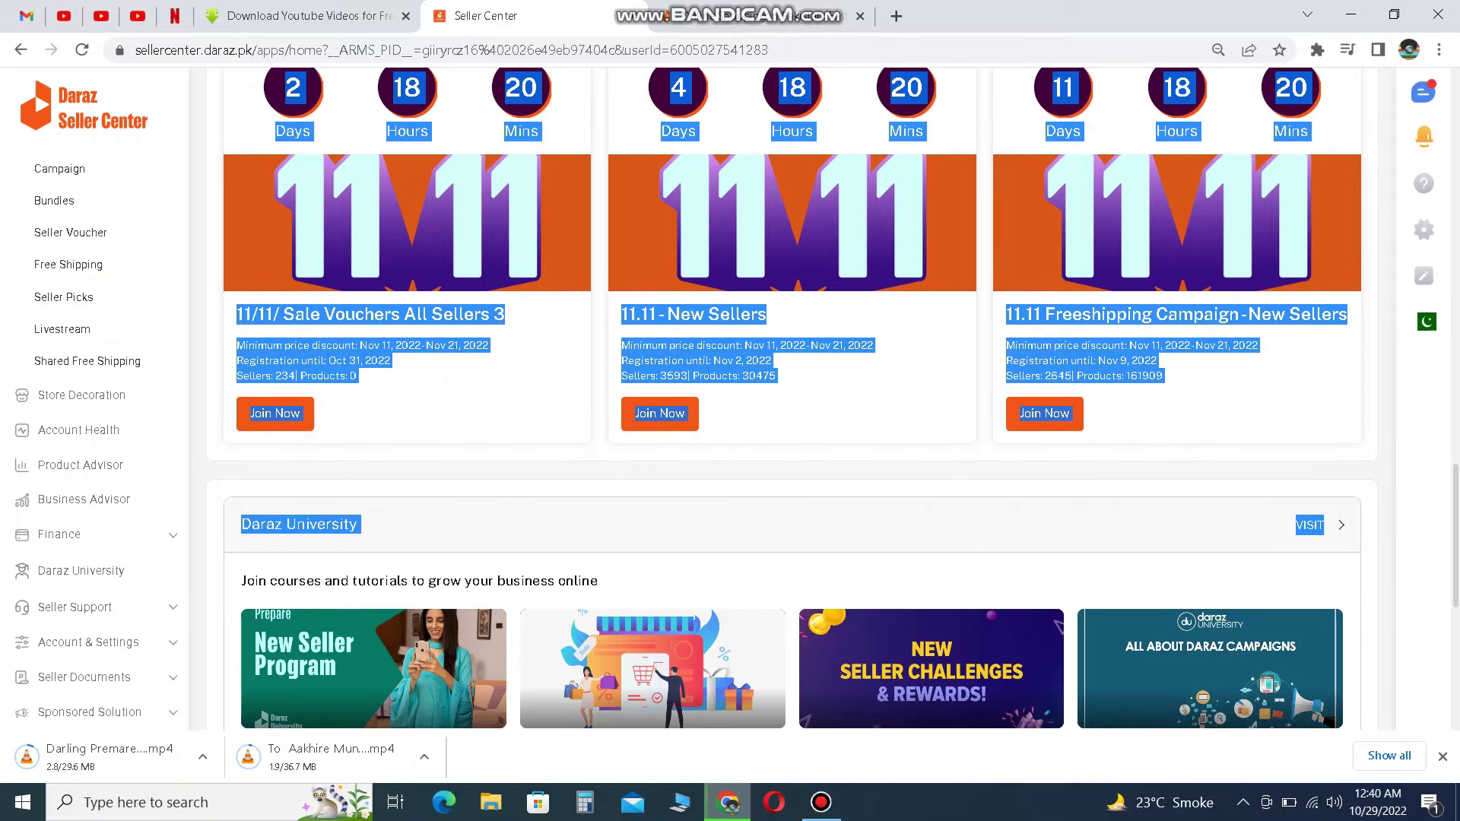
pyautogui.click(446, 383)
pyautogui.scroll(2, 780, 516)
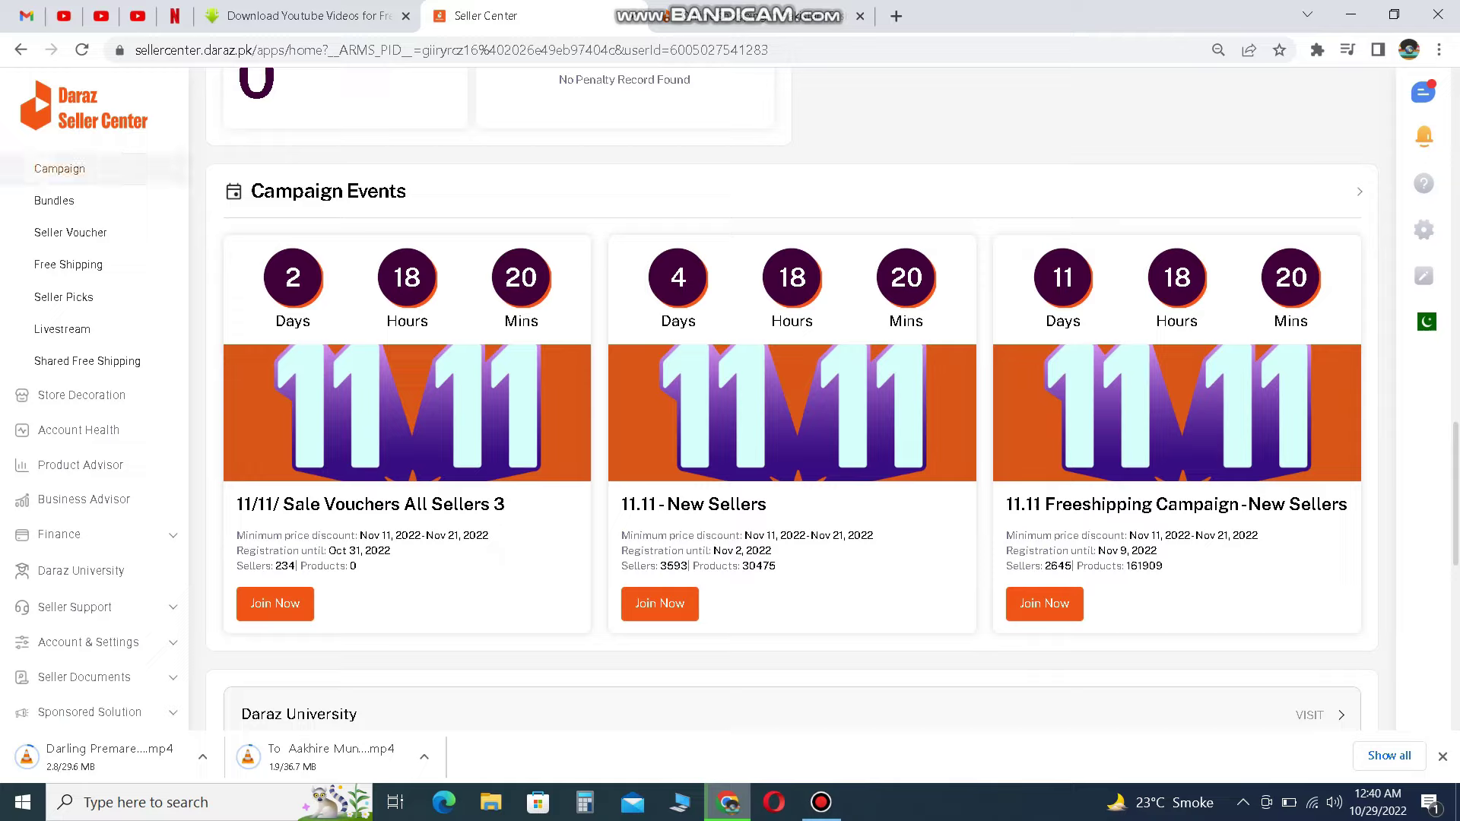
# Open the promotions campaign page and check the special invitation's registration deadline and campaign live period.
pyautogui.scroll(2, 76, 228)
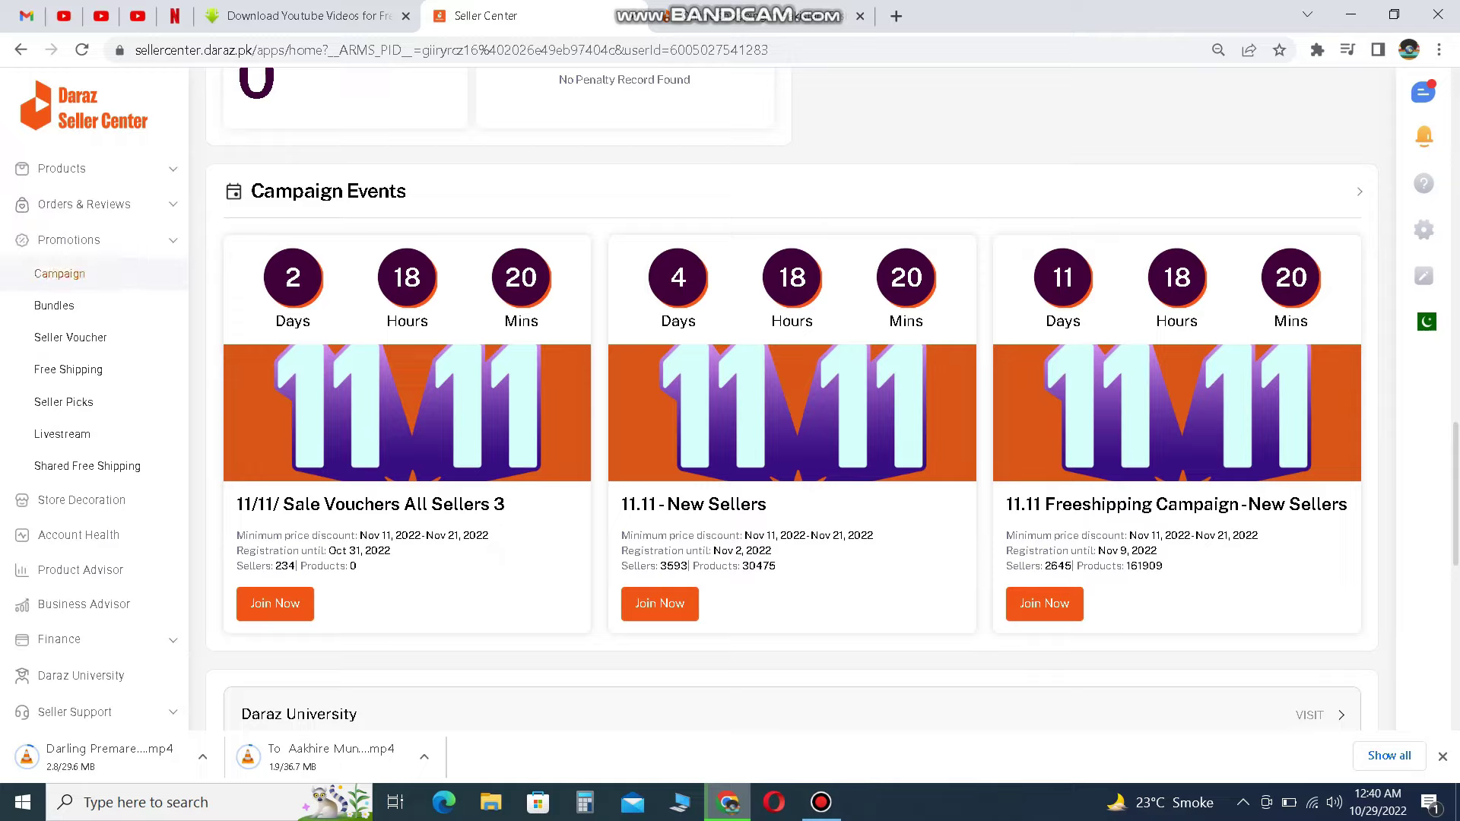
pyautogui.click(59, 274)
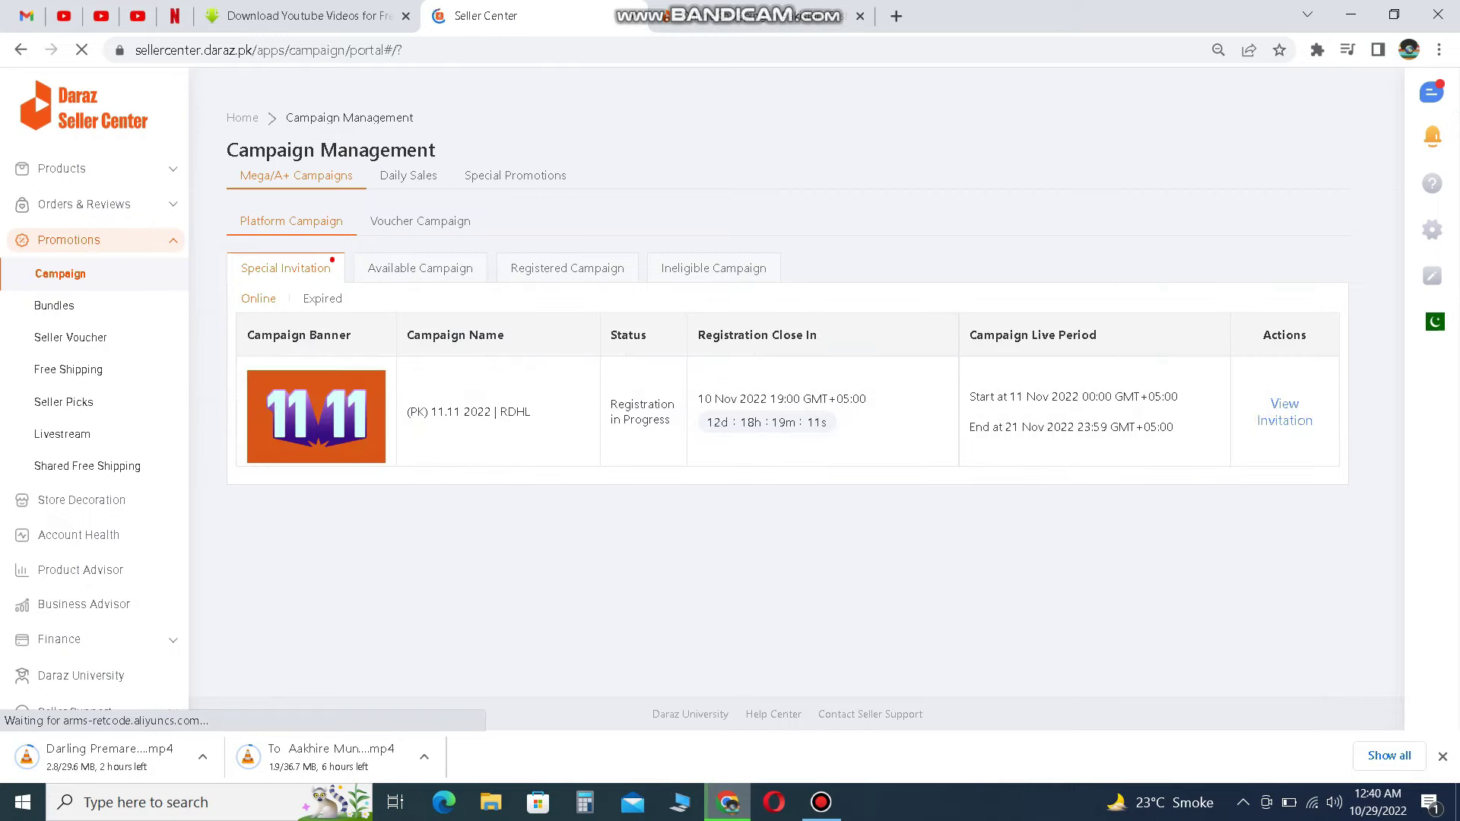
pyautogui.moveTo(245, 332); pyautogui.dragTo(1177, 427)
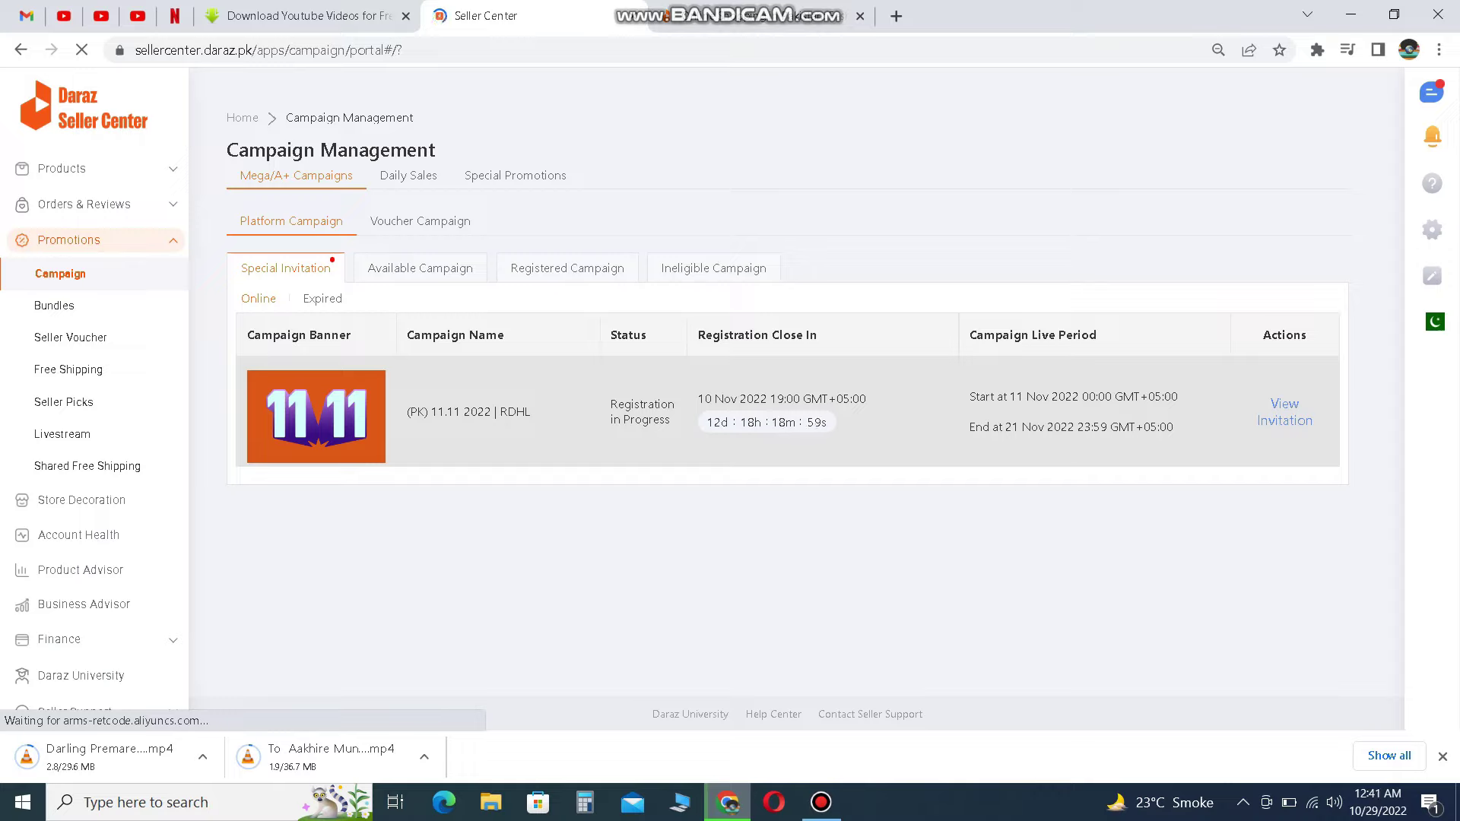
pyautogui.moveTo(698, 399)
pyautogui.mouseDown()
pyautogui.moveTo(860, 399)
pyautogui.moveTo(698, 398)
pyautogui.mouseUp()
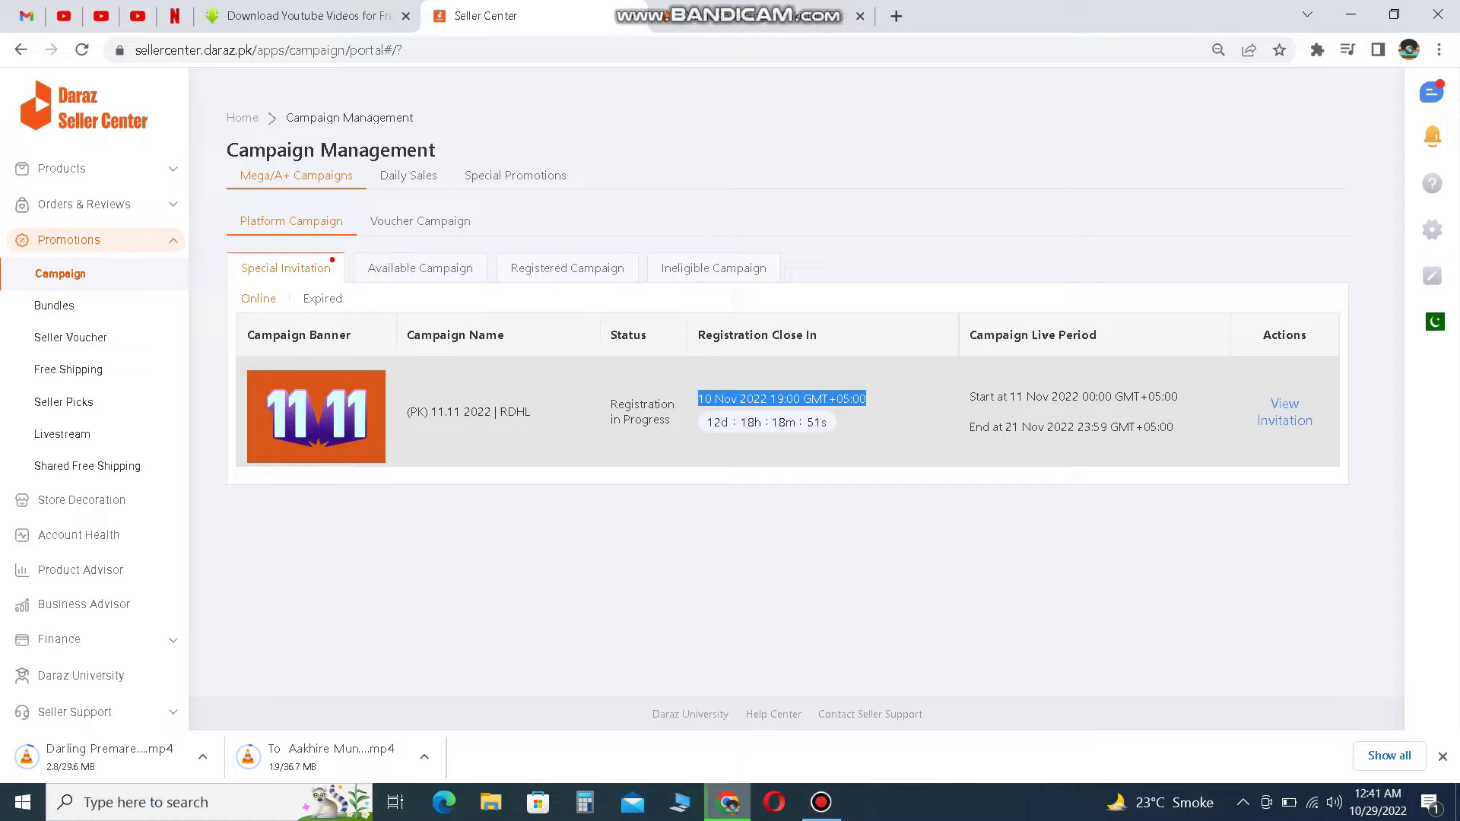
pyautogui.moveTo(828, 422)
pyautogui.mouseDown()
pyautogui.moveTo(709, 422)
pyautogui.moveTo(828, 423)
pyautogui.mouseUp()
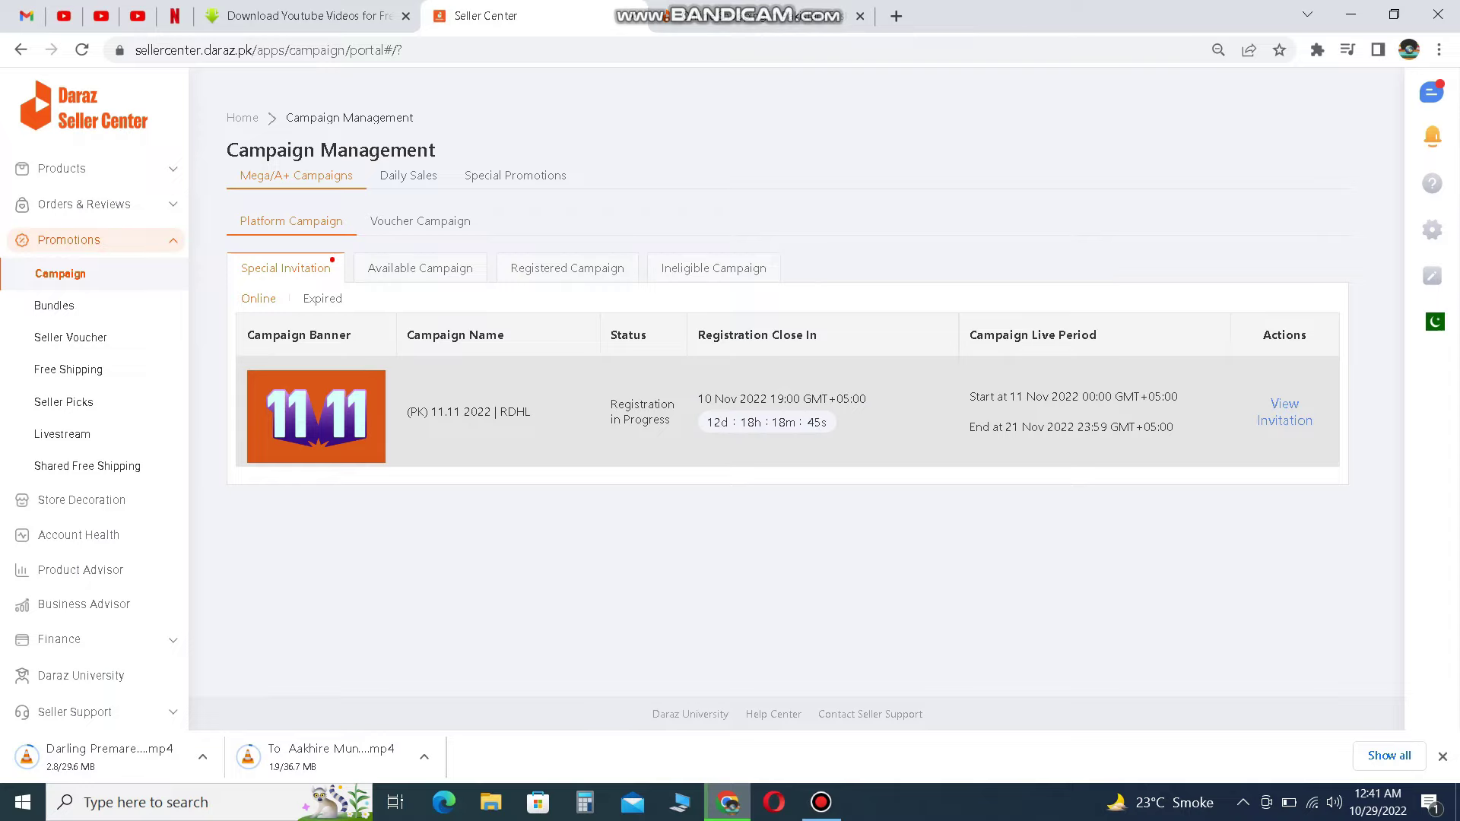
pyautogui.moveTo(970, 397); pyautogui.dragTo(1179, 396)
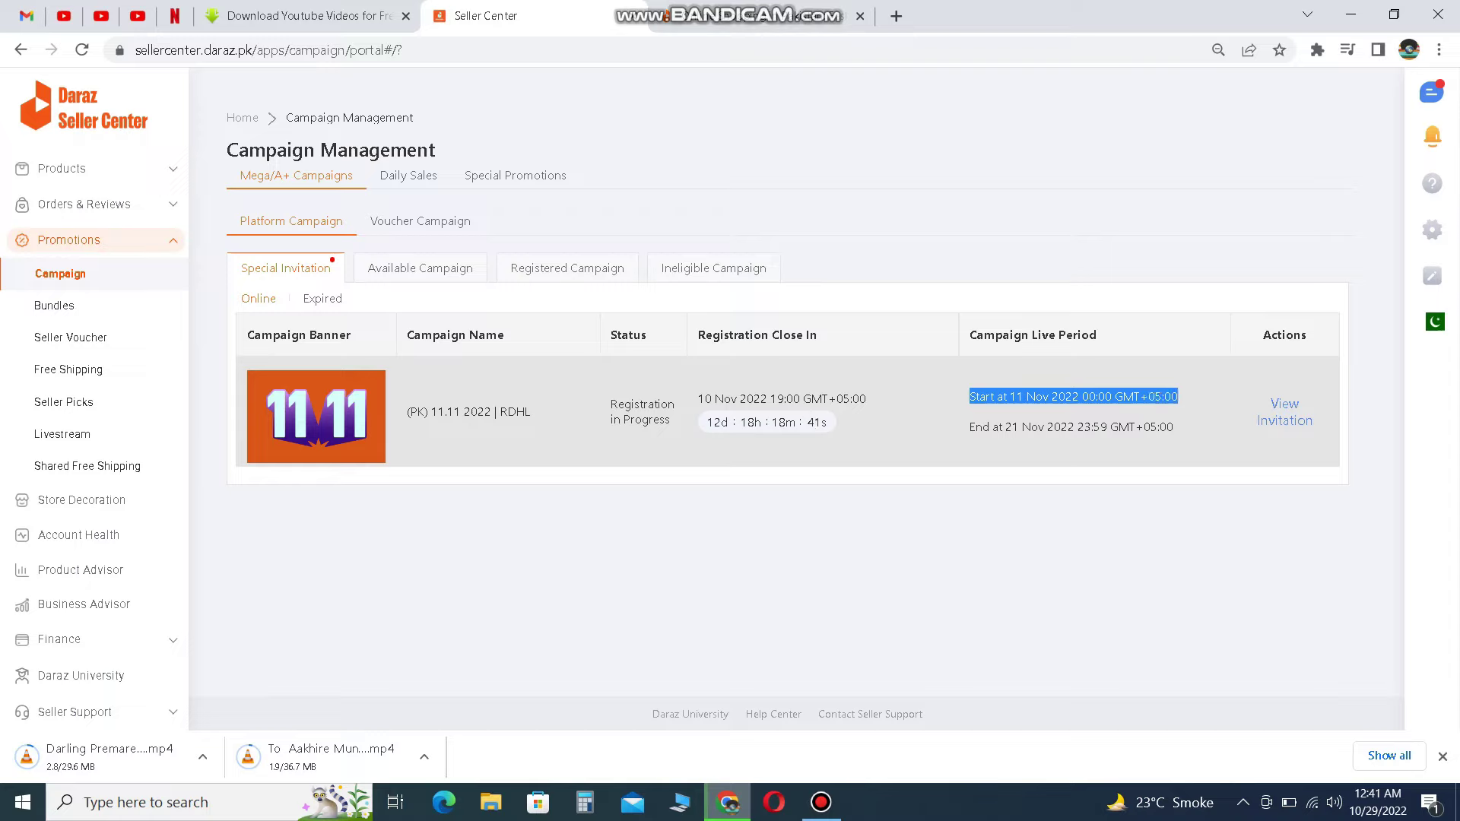
pyautogui.moveTo(970, 427); pyautogui.dragTo(1175, 426)
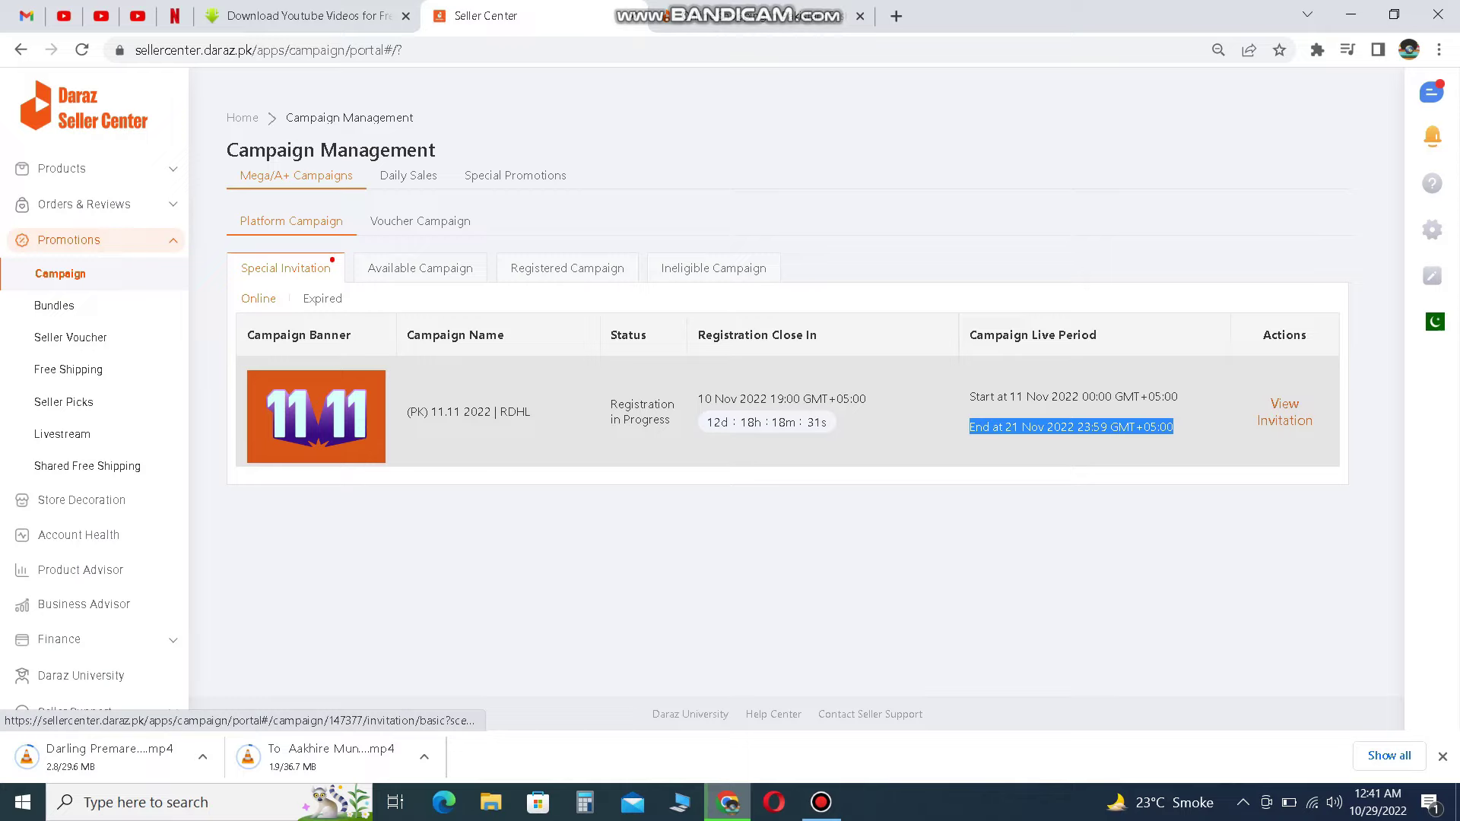
# Open the (PK) 11.11 2022 | RDHL invitation and compare its invited product's current price with the campaign price.
pyautogui.click(1285, 412)
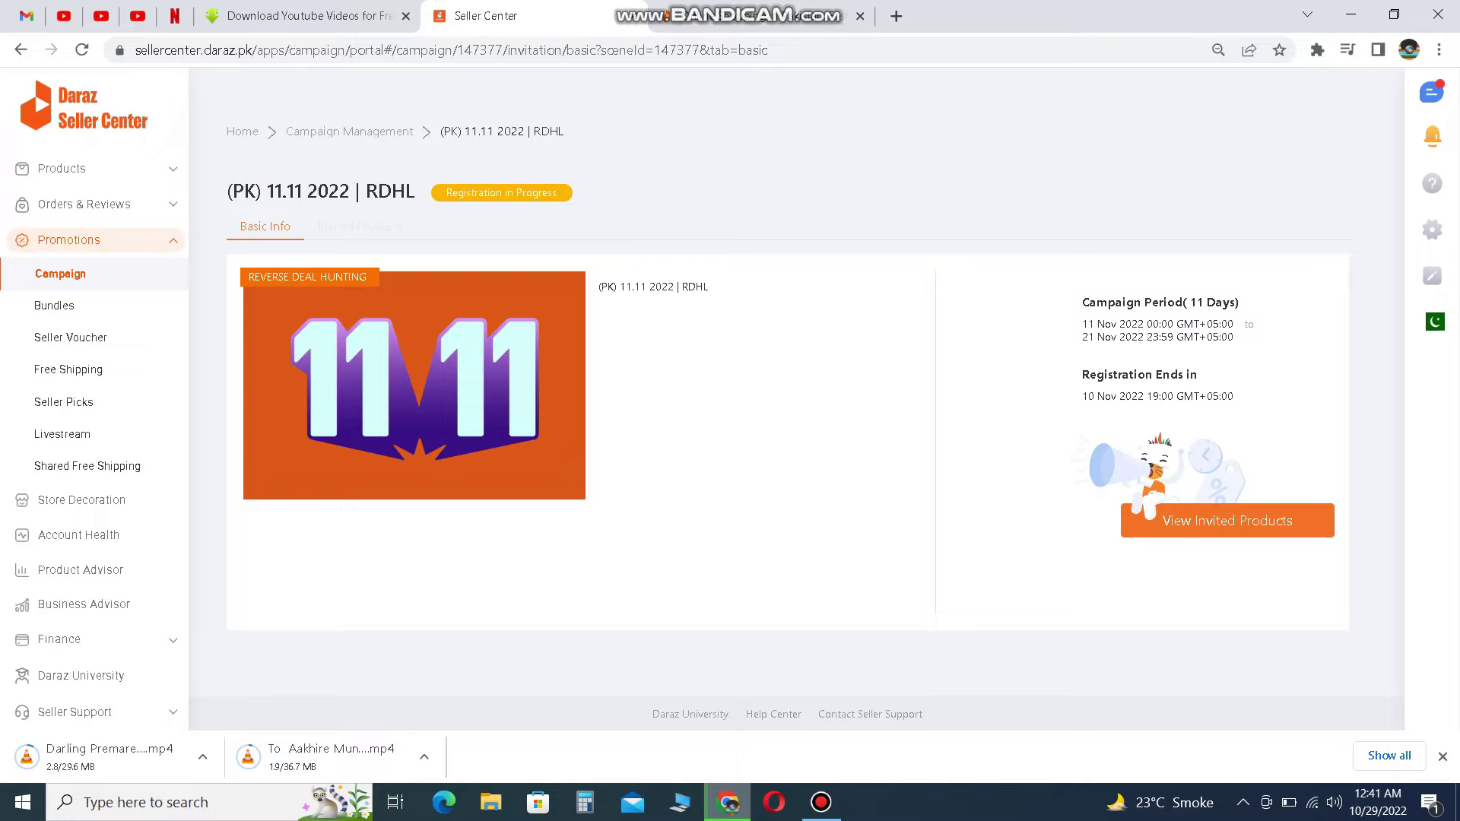
pyautogui.moveTo(598, 287); pyautogui.dragTo(709, 287)
pyautogui.click(1226, 521)
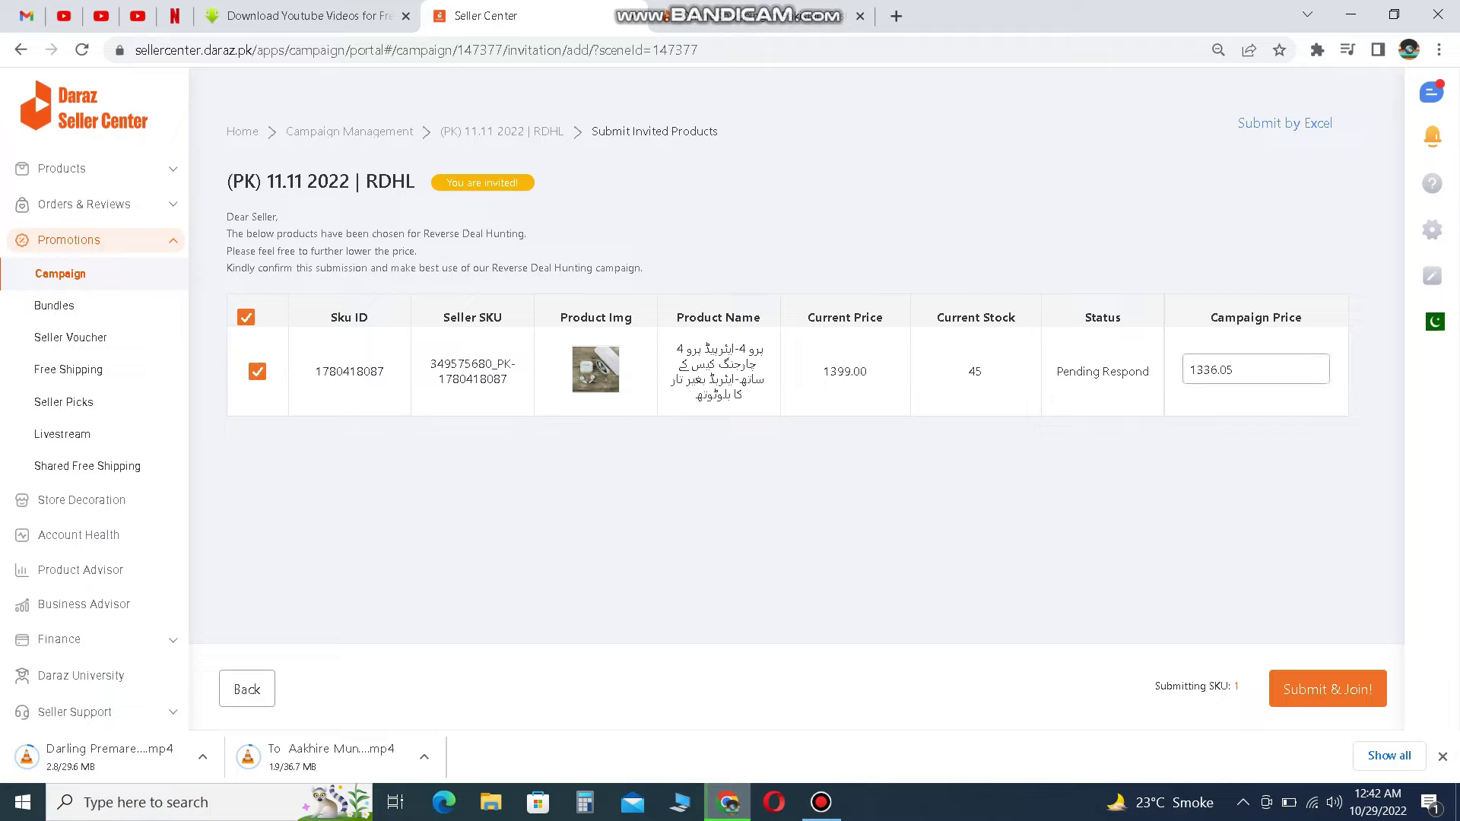
pyautogui.click(1254, 369)
pyautogui.doubleClick(844, 371)
pyautogui.moveTo(1188, 370); pyautogui.dragTo(1234, 370)
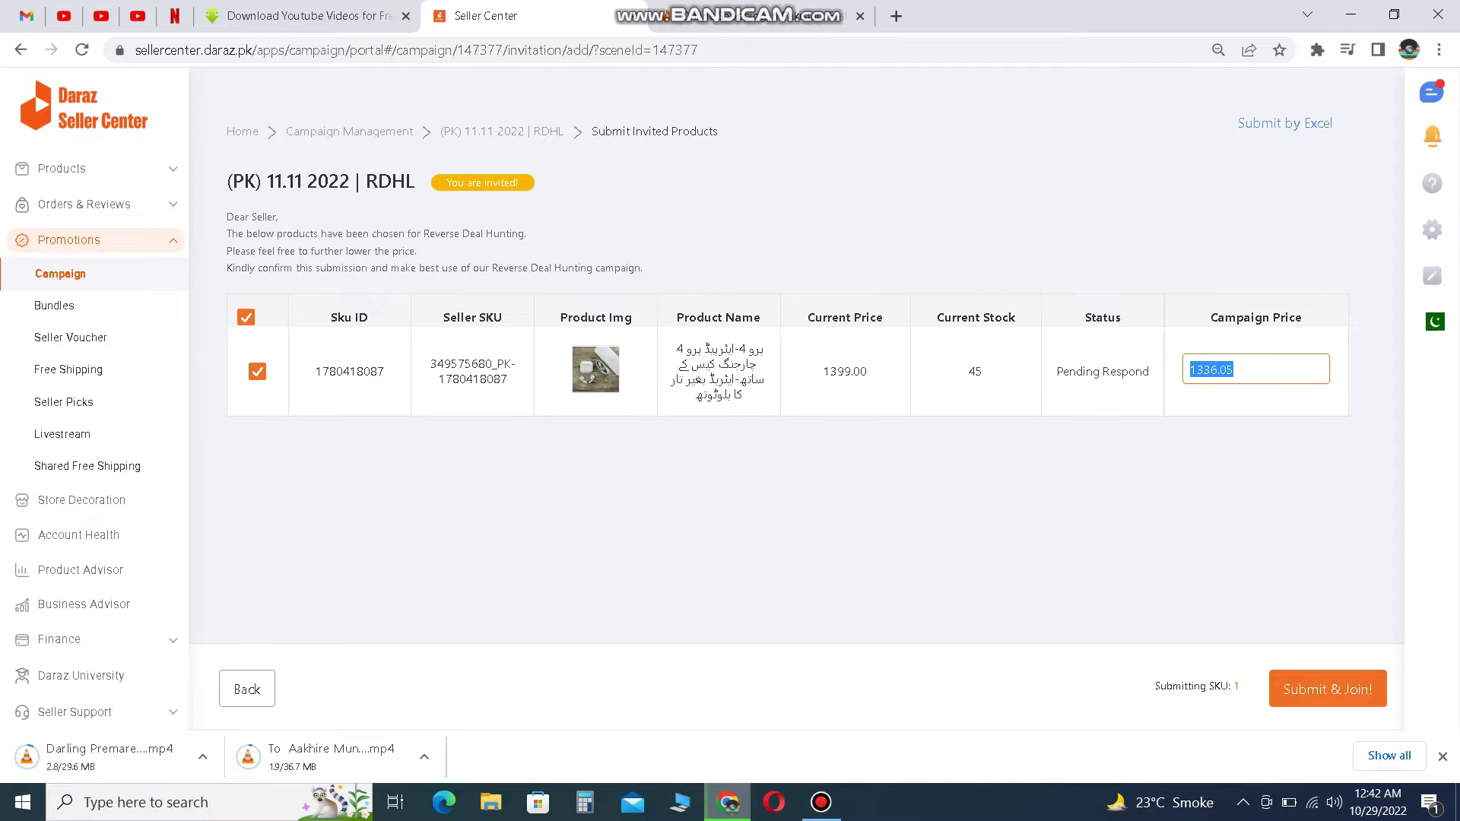
# Return to Campaign Management and check the registration deadline and live period of the available 11.11 - New Sellers campaign.
pyautogui.click(21, 50)
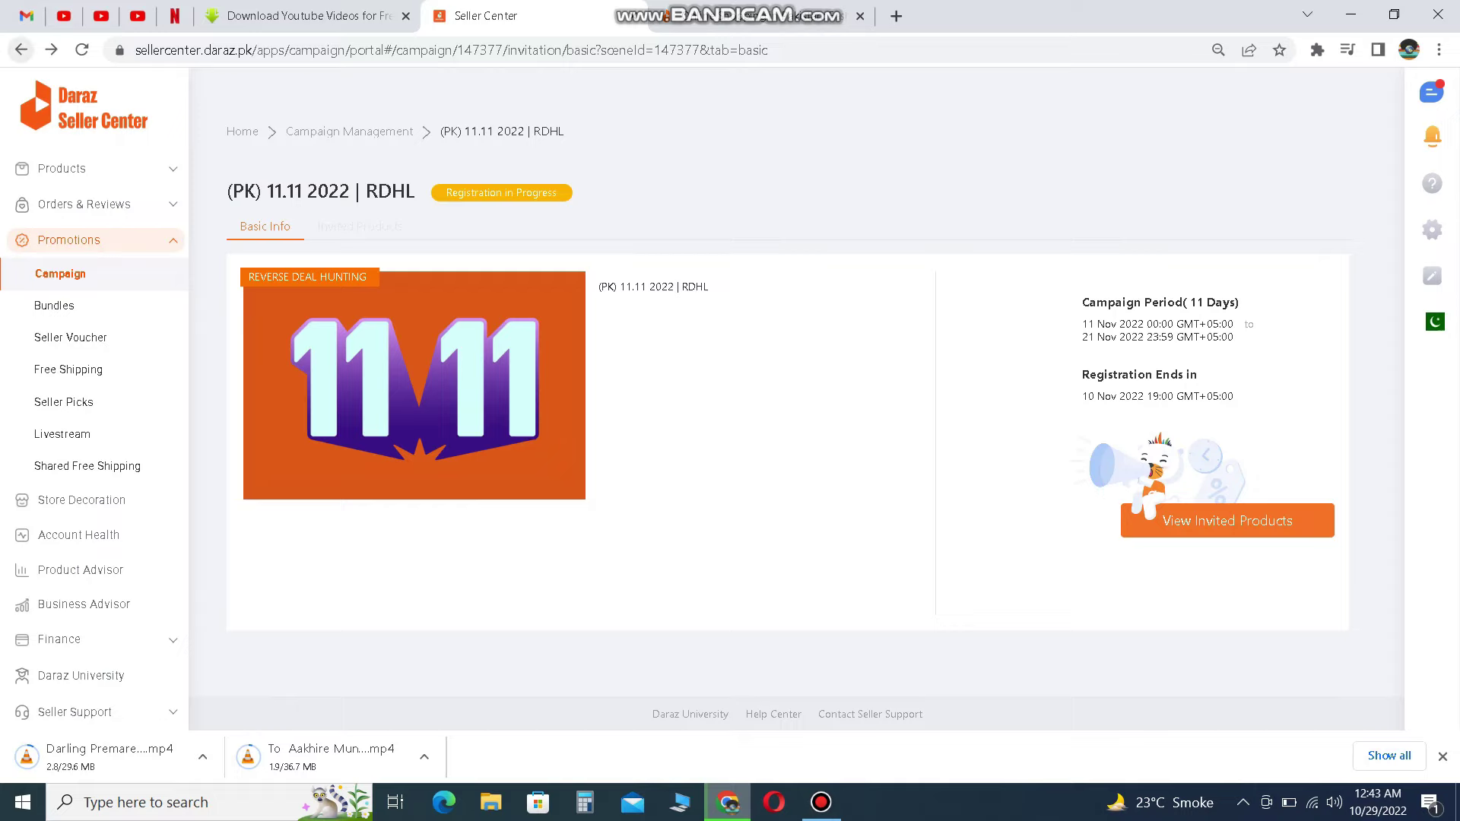
pyautogui.click(21, 49)
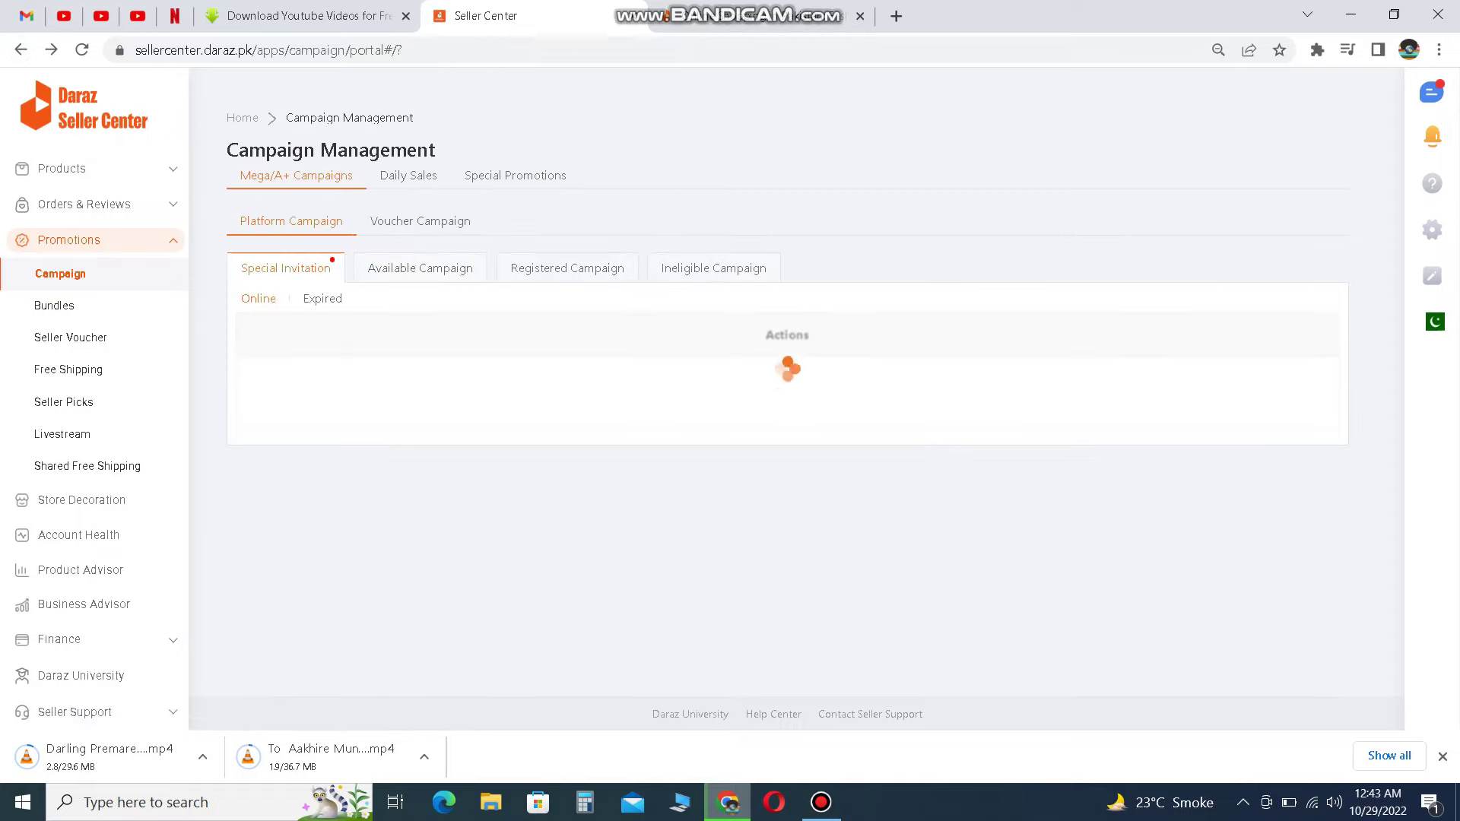
pyautogui.click(420, 268)
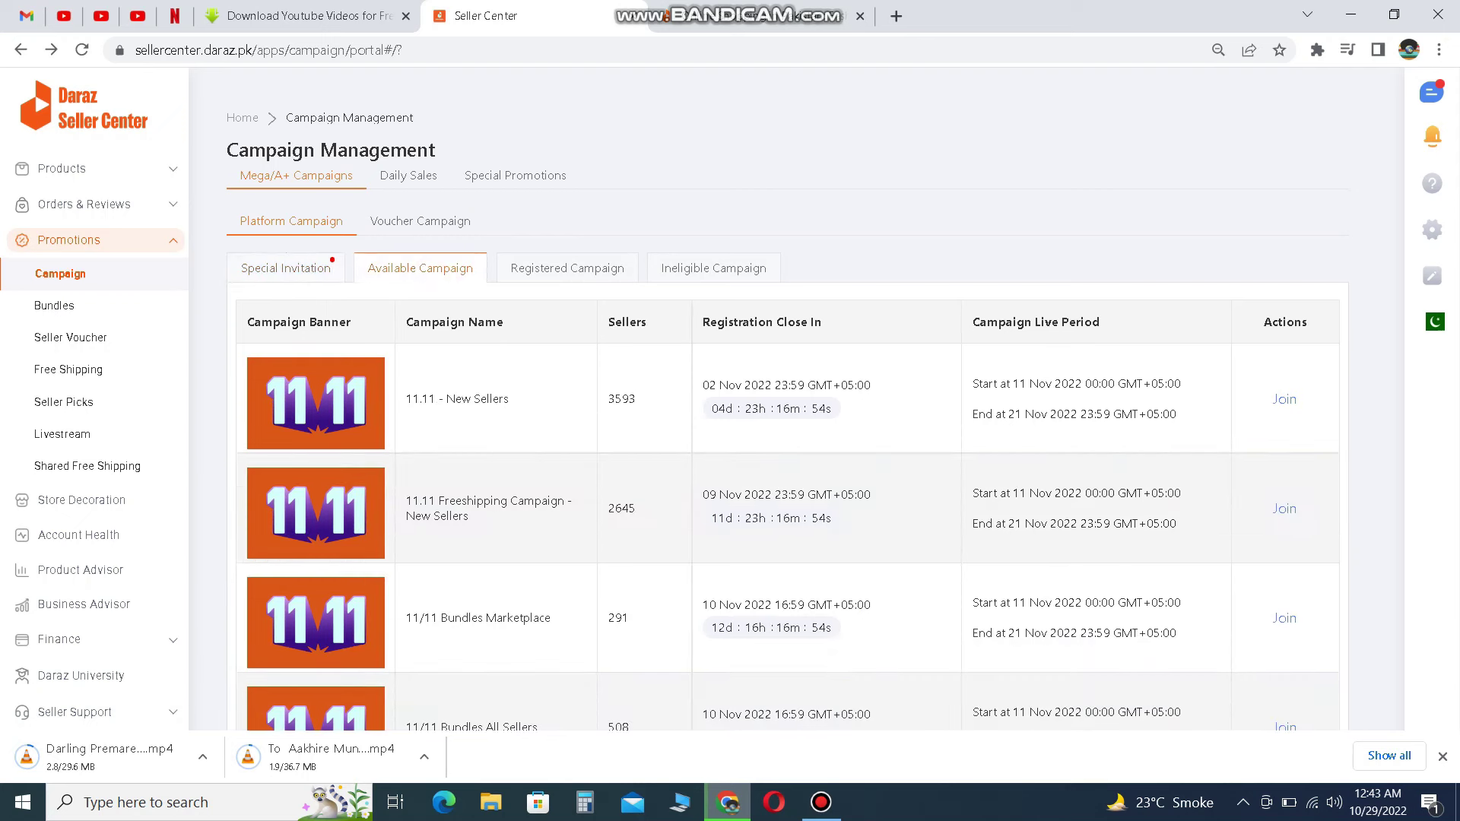
pyautogui.scroll(-2, 787, 395)
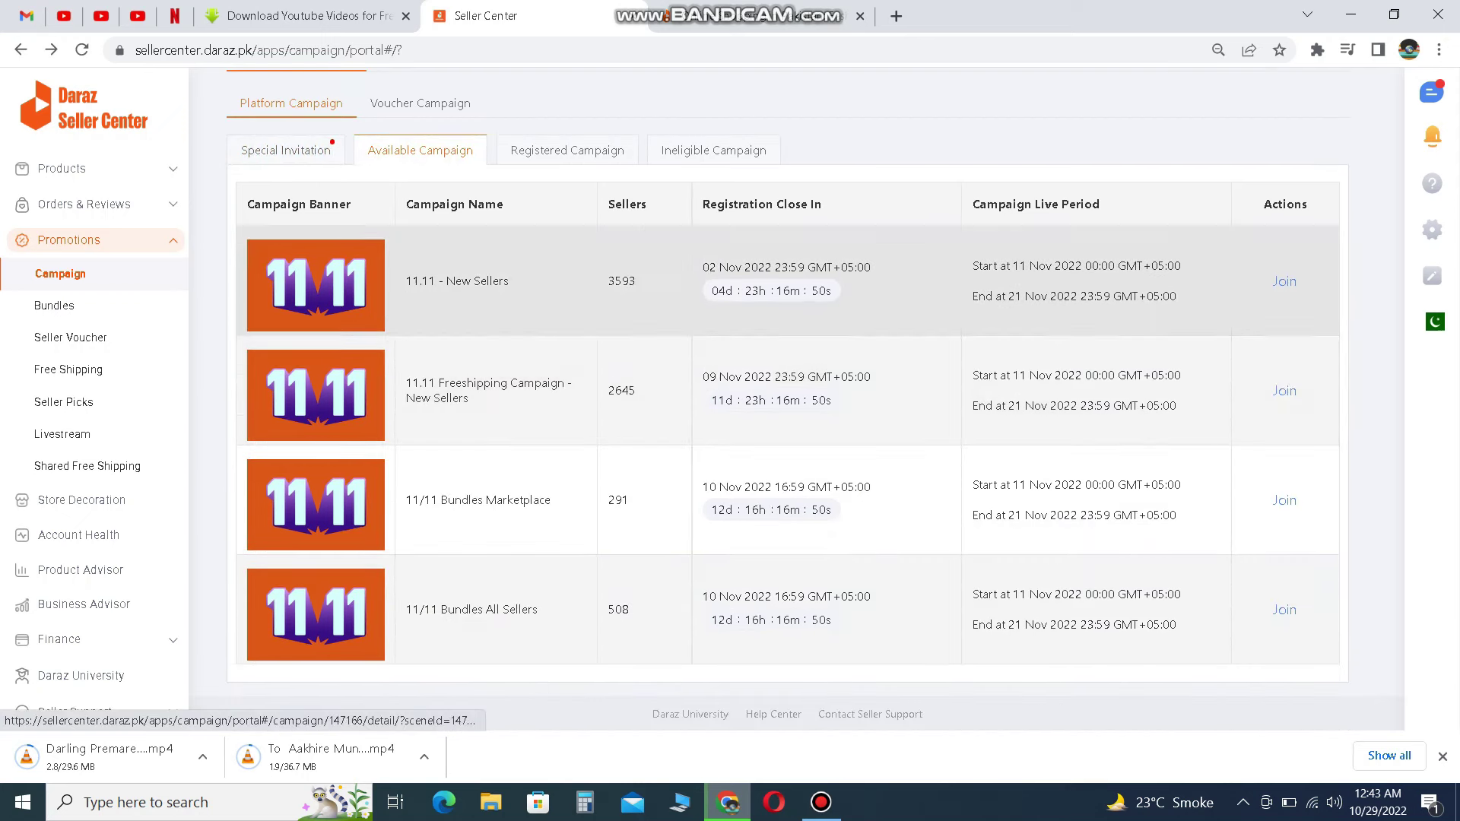
pyautogui.moveTo(405, 281); pyautogui.dragTo(510, 282)
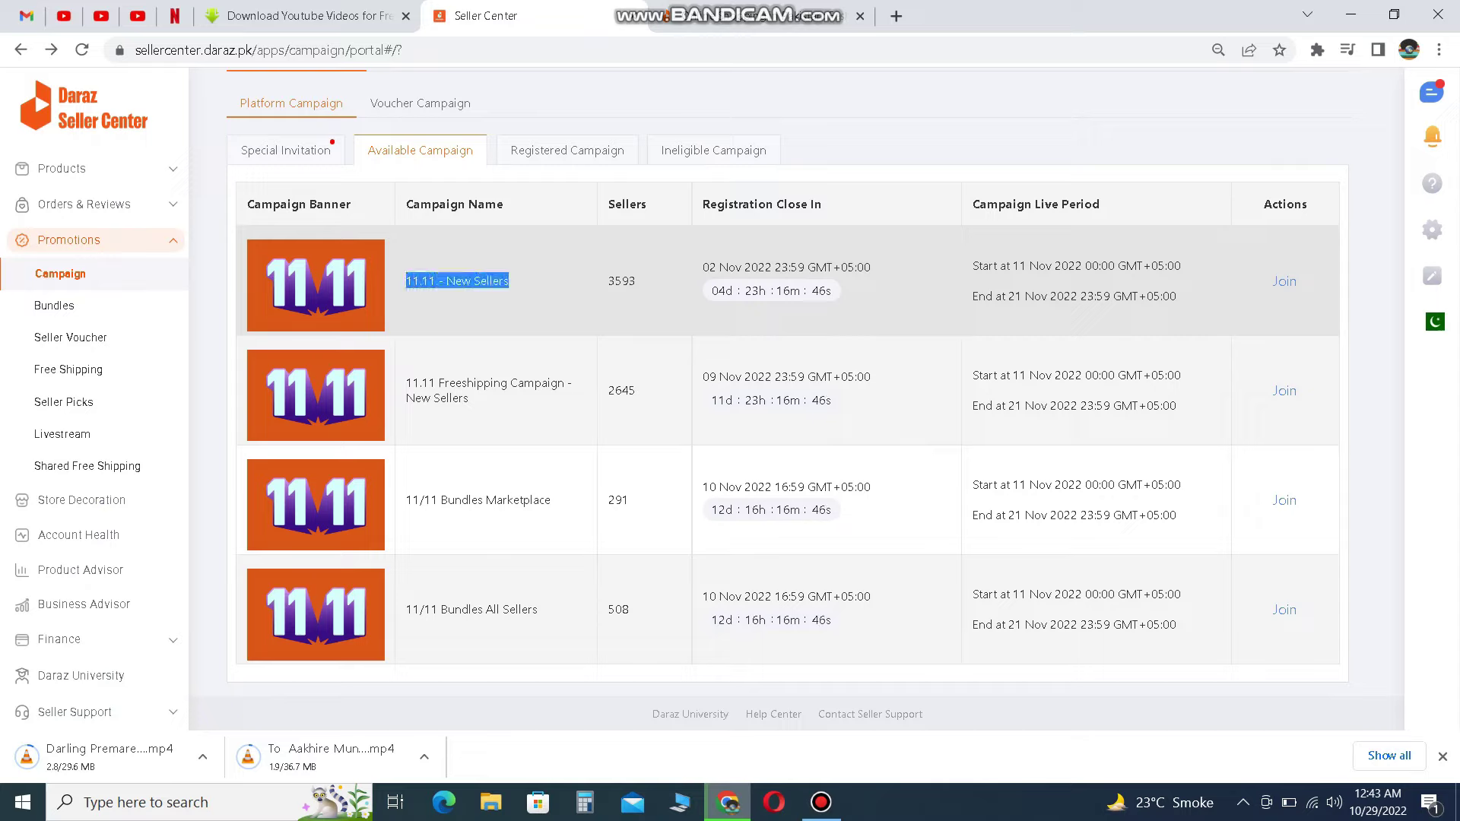
pyautogui.click(457, 281)
pyautogui.moveTo(703, 267); pyautogui.dragTo(871, 267)
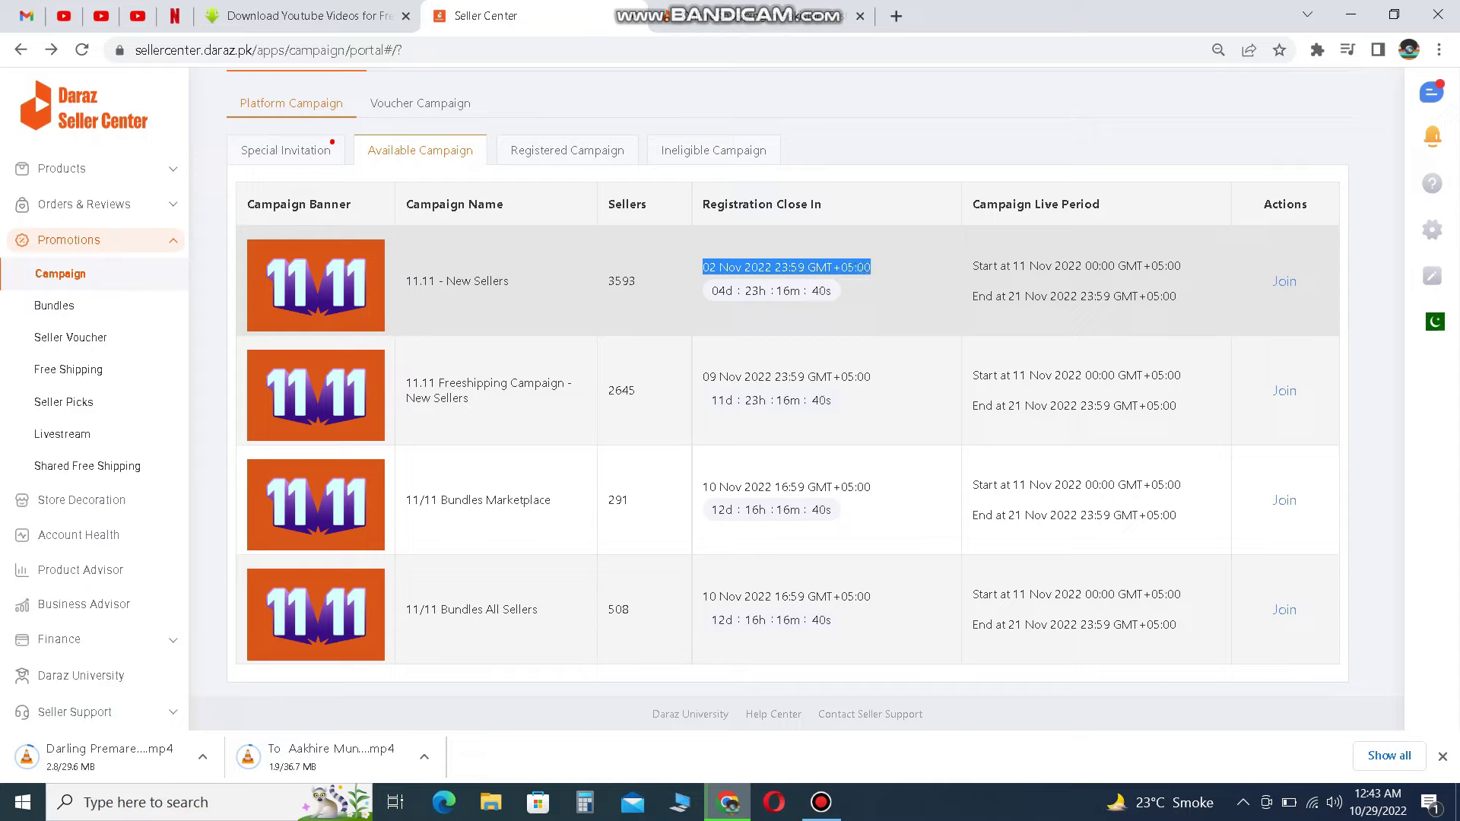
pyautogui.moveTo(972, 266); pyautogui.dragTo(1178, 297)
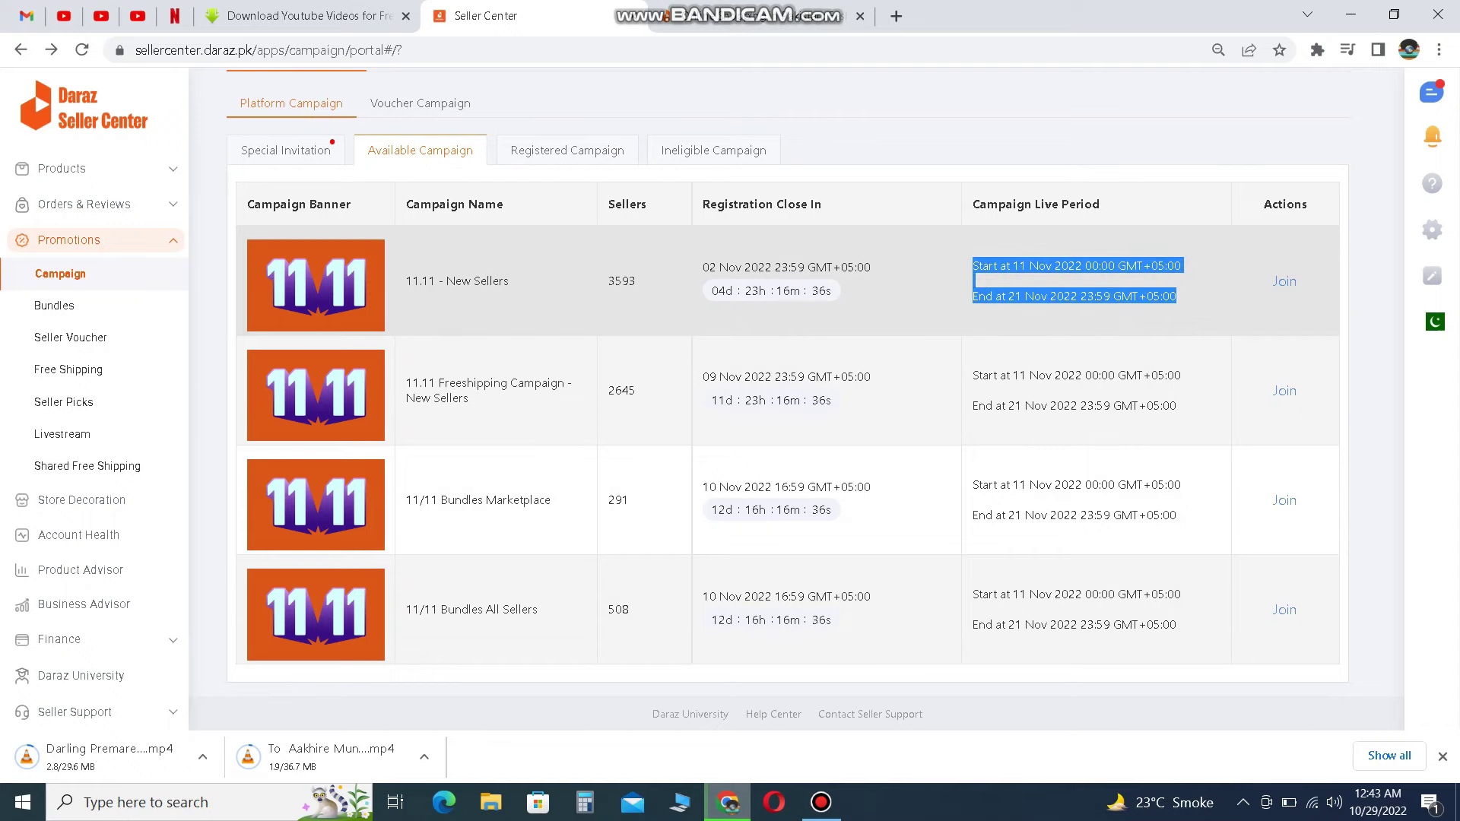
pyautogui.click(1077, 390)
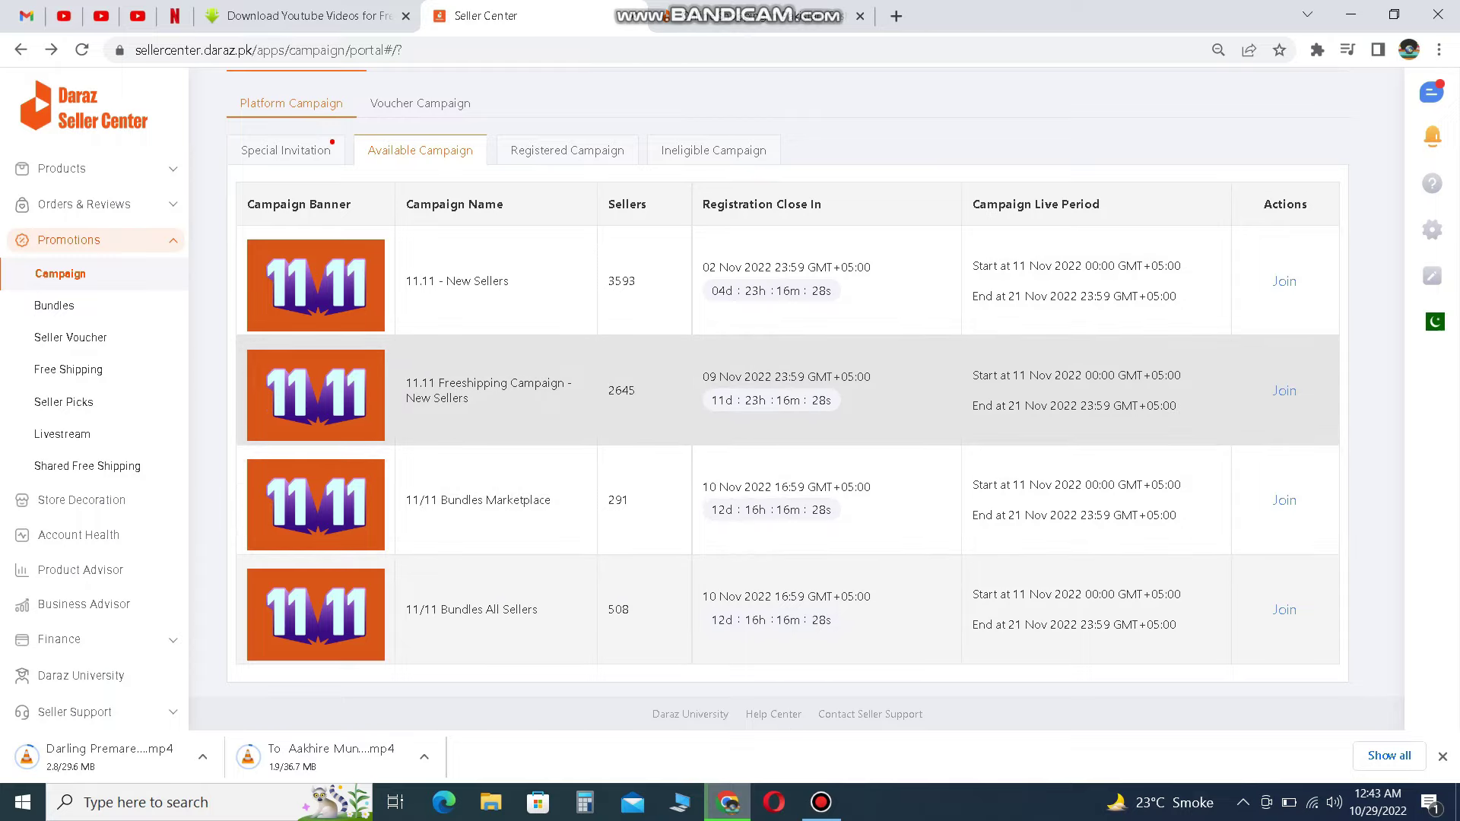
# Compare the names and registration deadlines of the available free shipping, bundles and new sellers campaigns.
pyautogui.moveTo(406, 383); pyautogui.dragTo(468, 399)
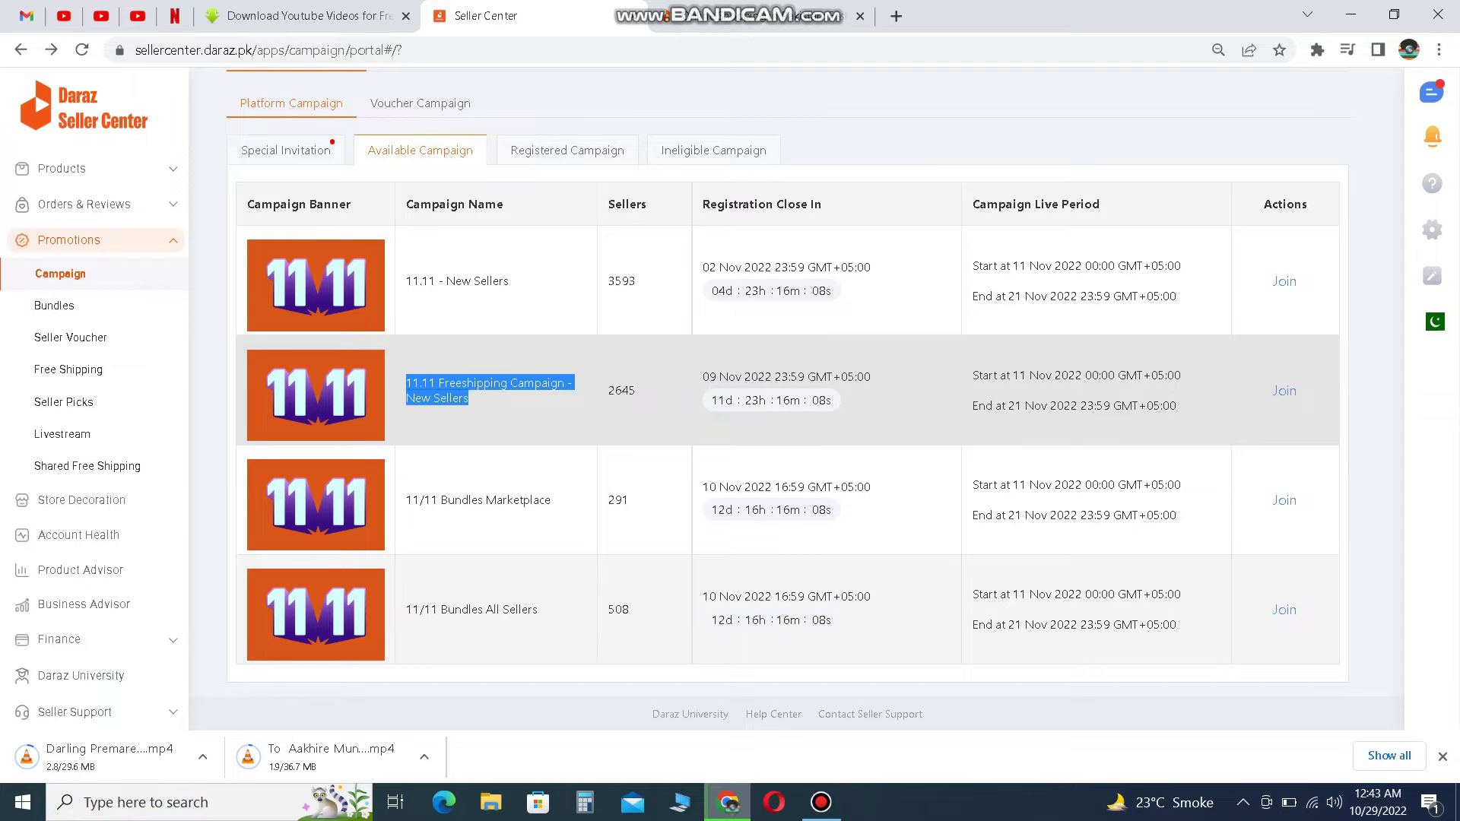
pyautogui.moveTo(243, 499); pyautogui.dragTo(614, 500)
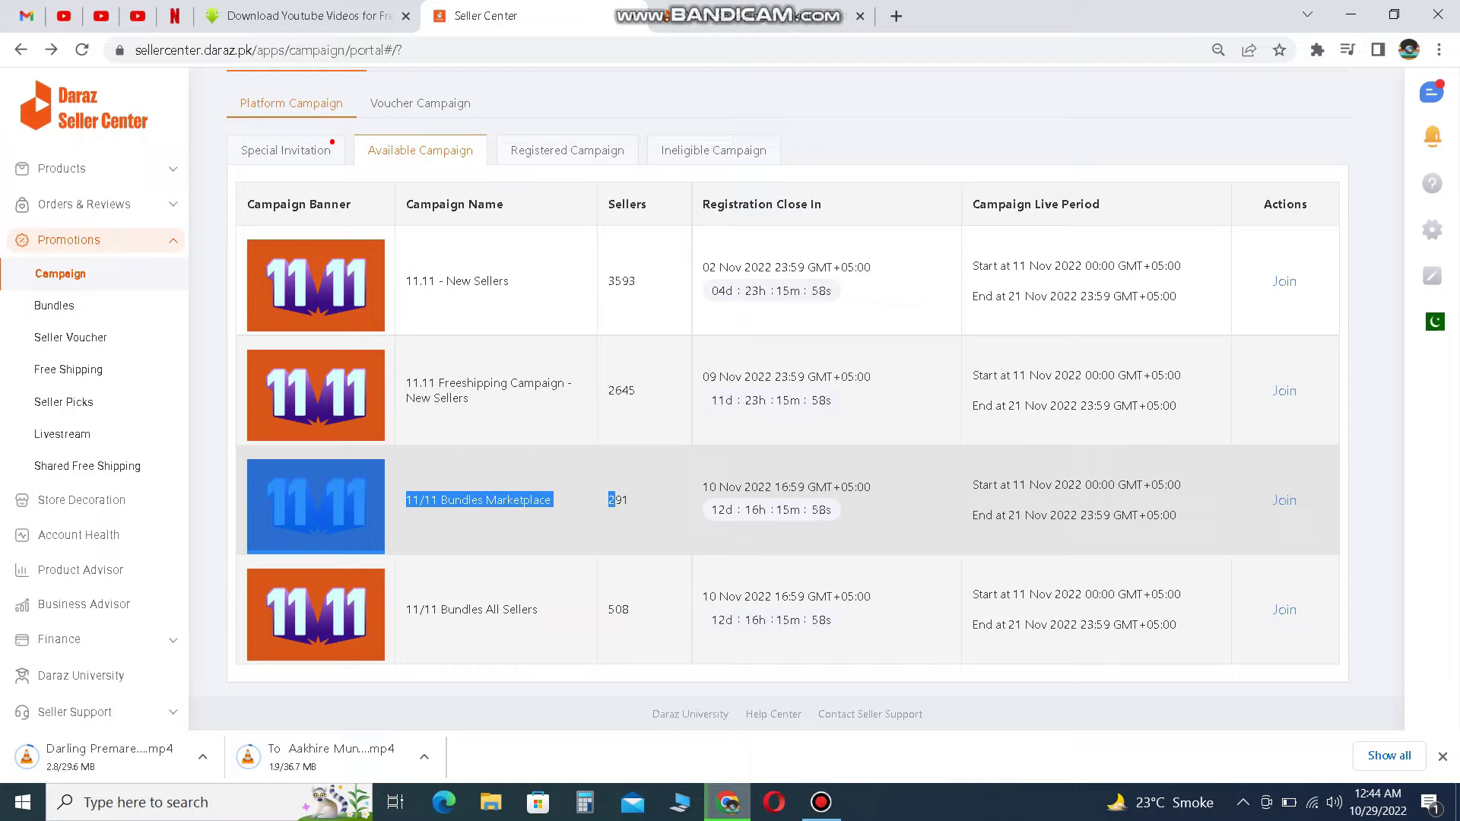
pyautogui.click(614, 500)
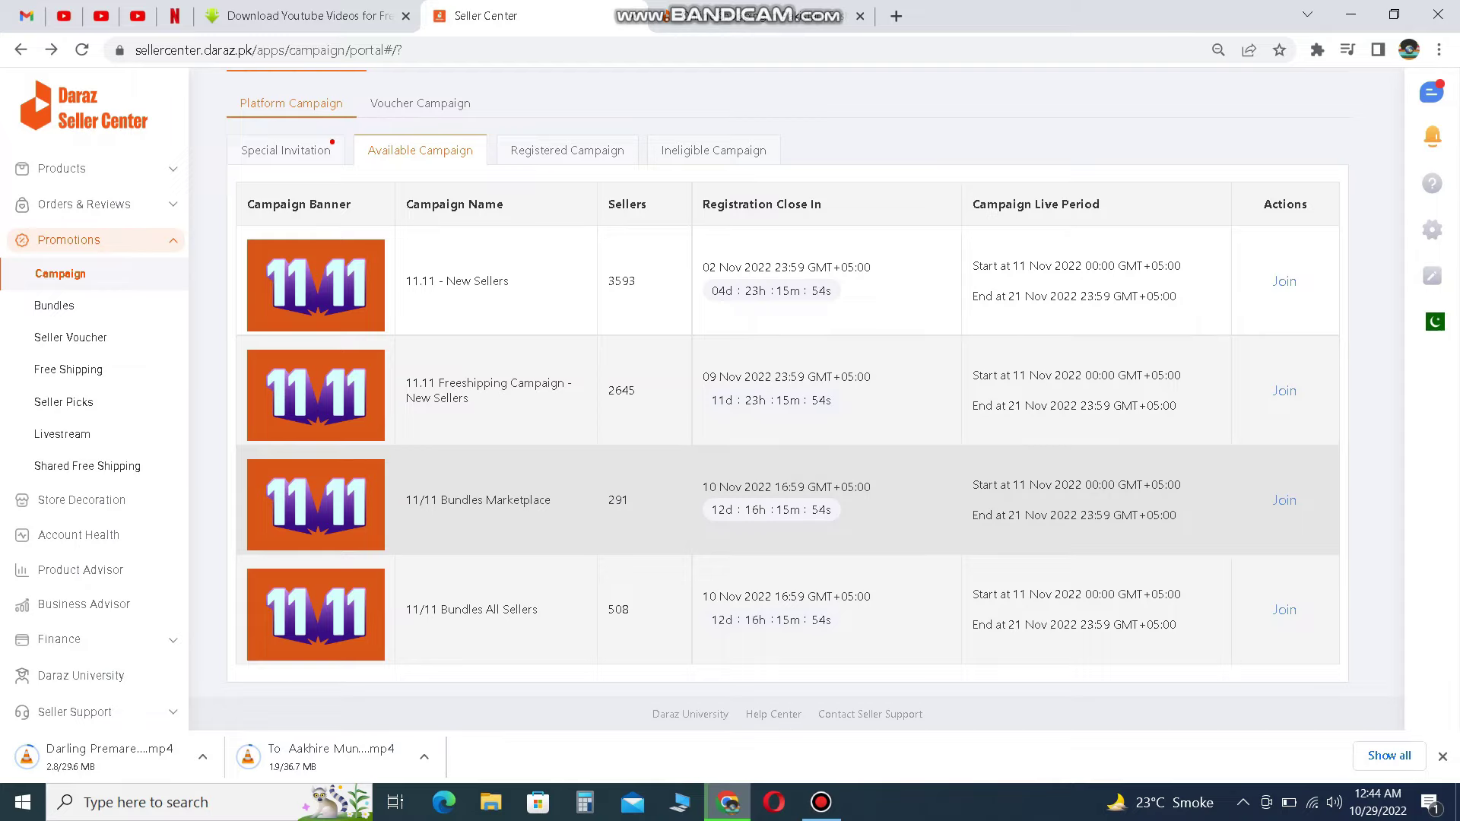
pyautogui.moveTo(703, 487); pyautogui.dragTo(871, 487)
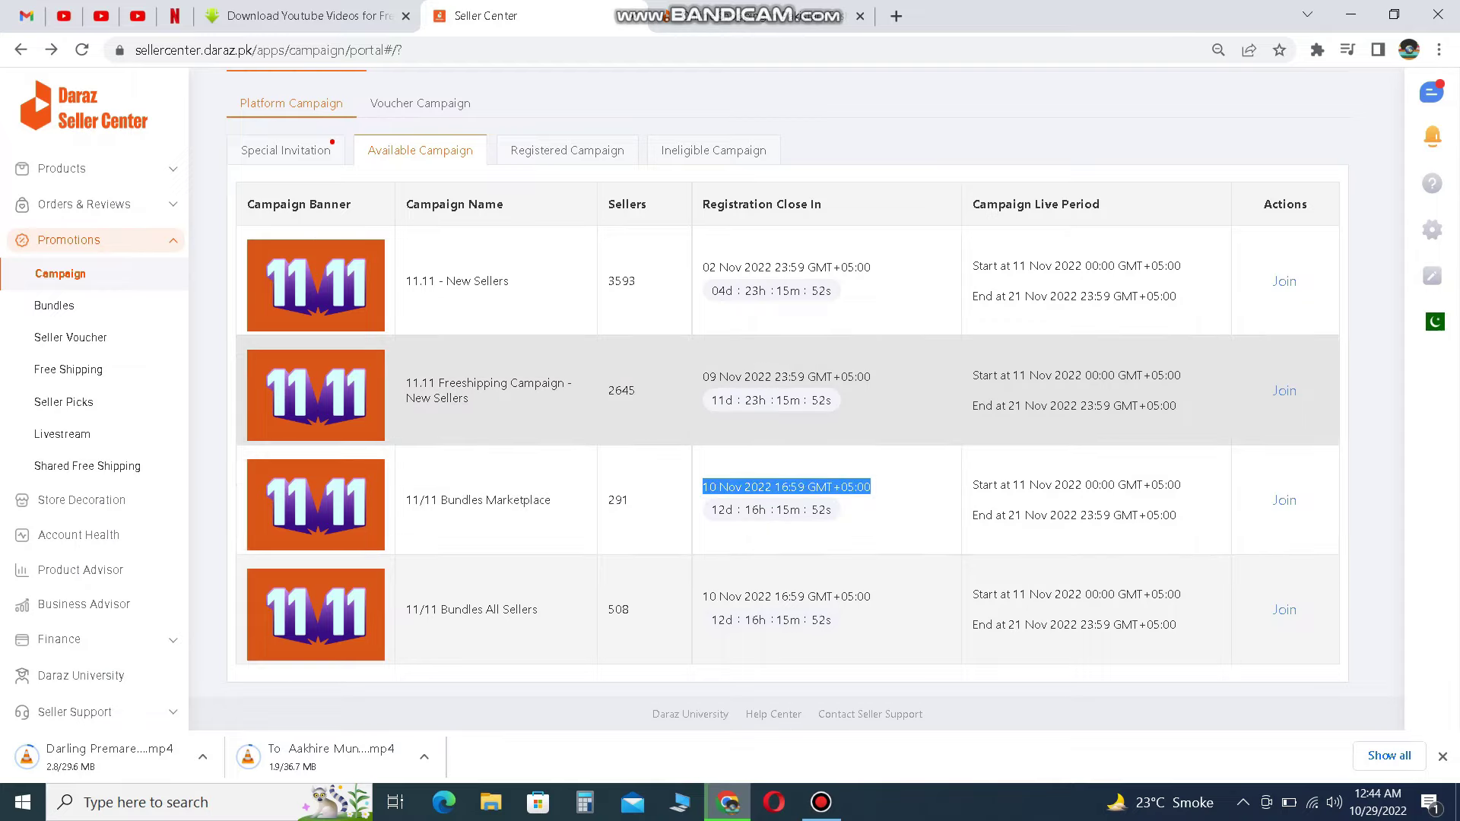
pyautogui.moveTo(702, 377); pyautogui.dragTo(872, 377)
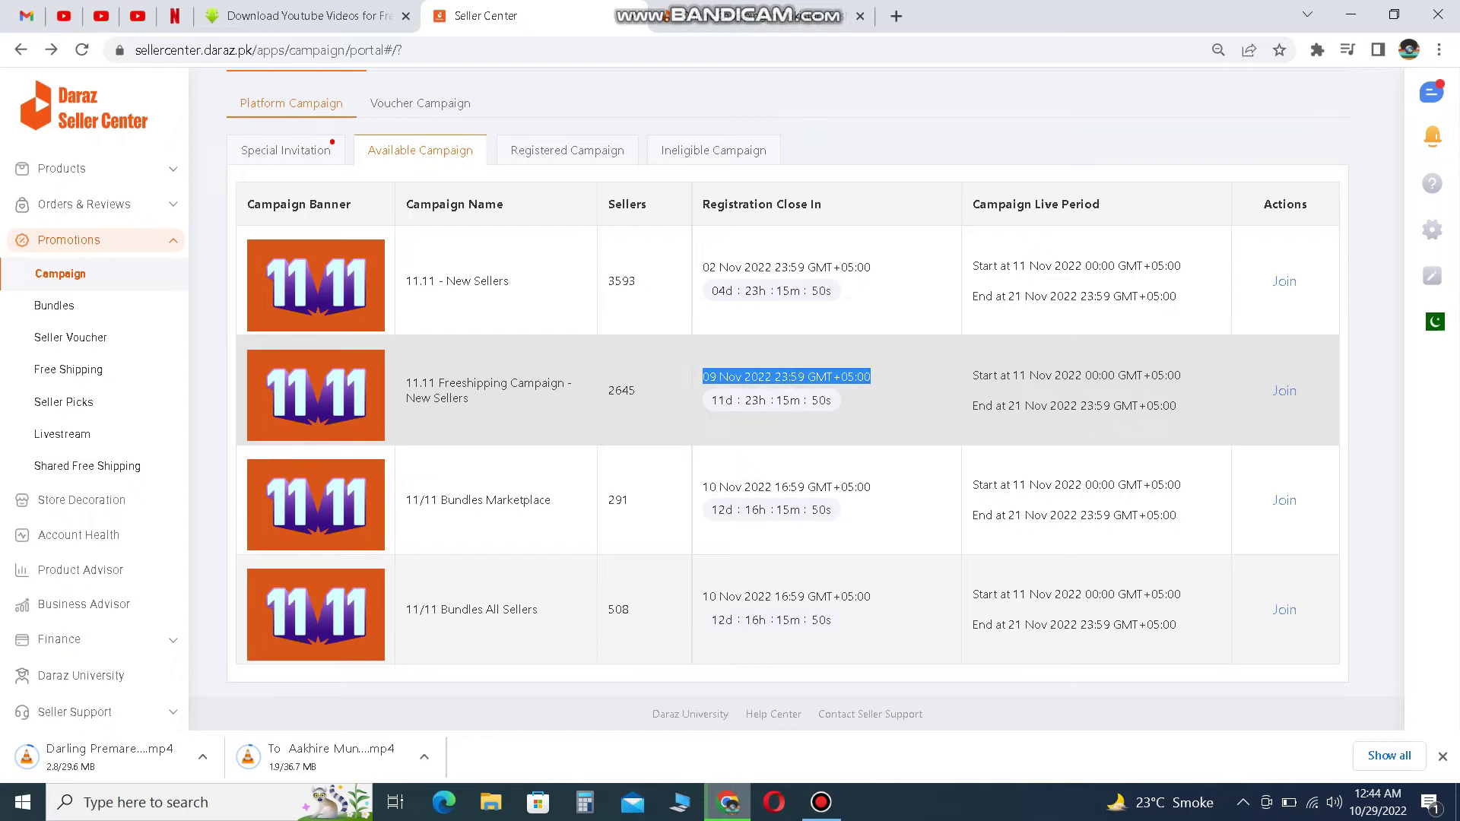
pyautogui.moveTo(703, 267); pyautogui.dragTo(832, 290)
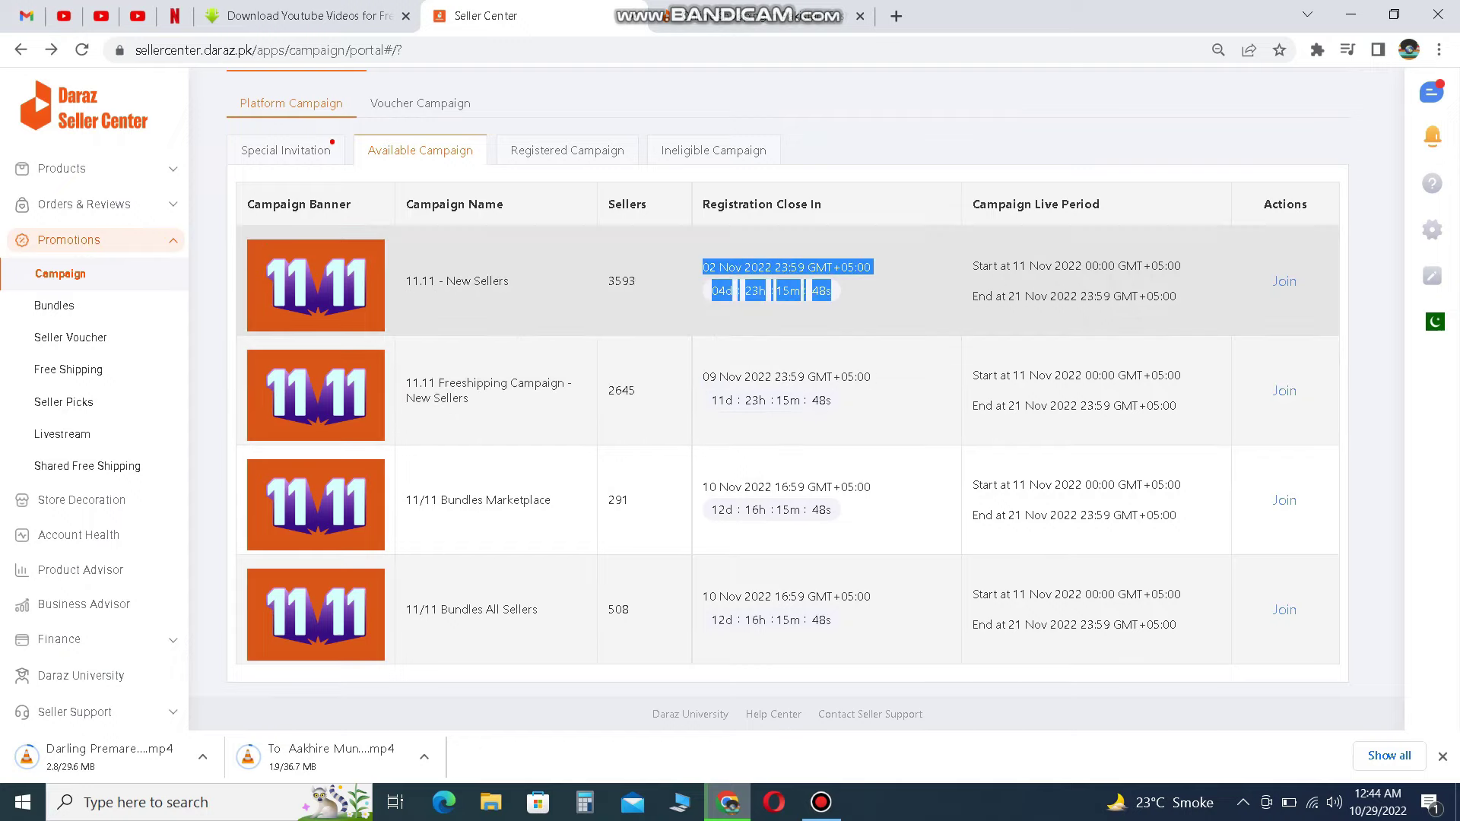
pyautogui.click(831, 290)
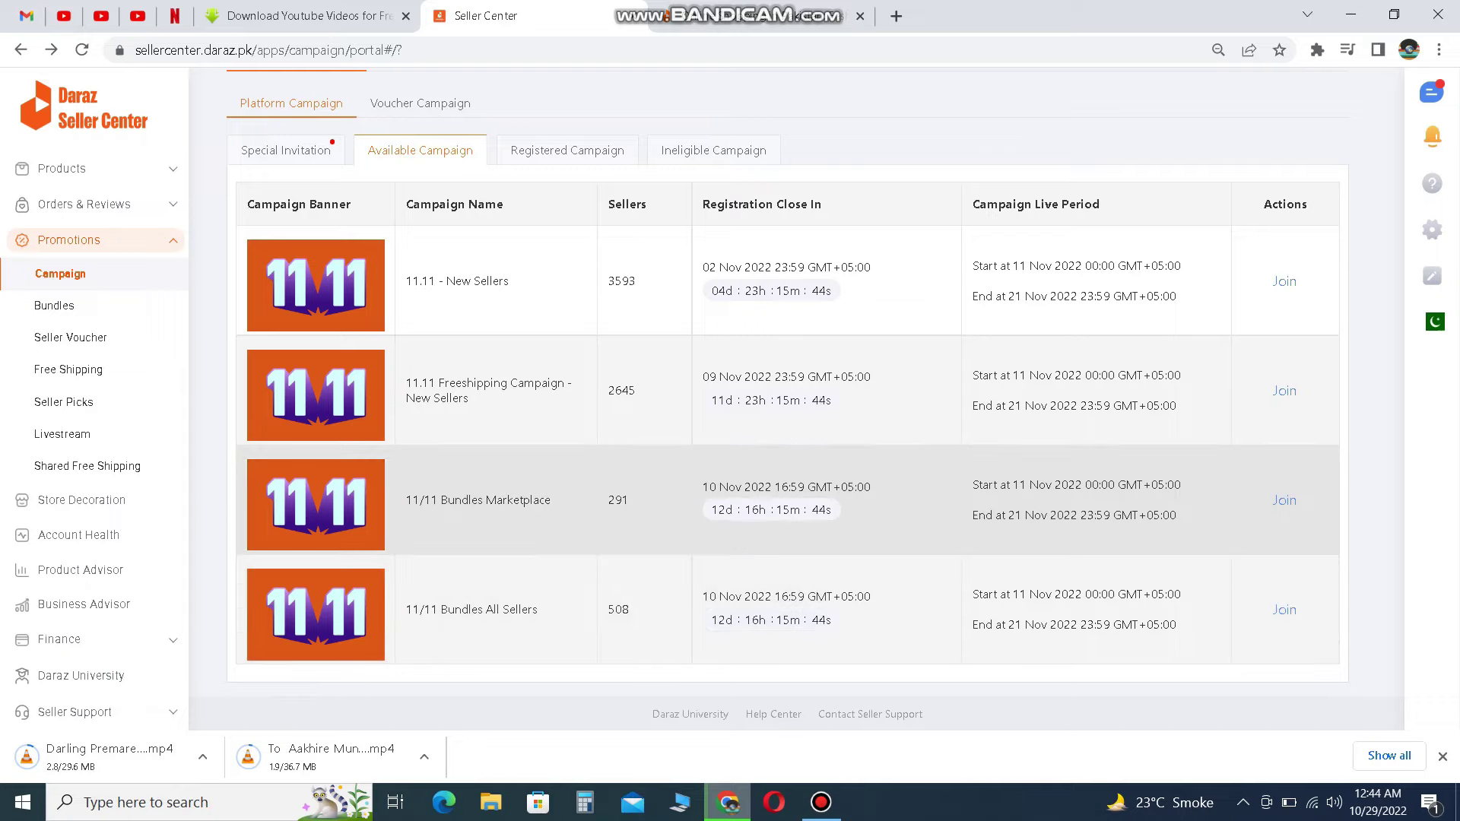
pyautogui.moveTo(551, 500); pyautogui.dragTo(484, 500)
pyautogui.moveTo(537, 609); pyautogui.dragTo(469, 609)
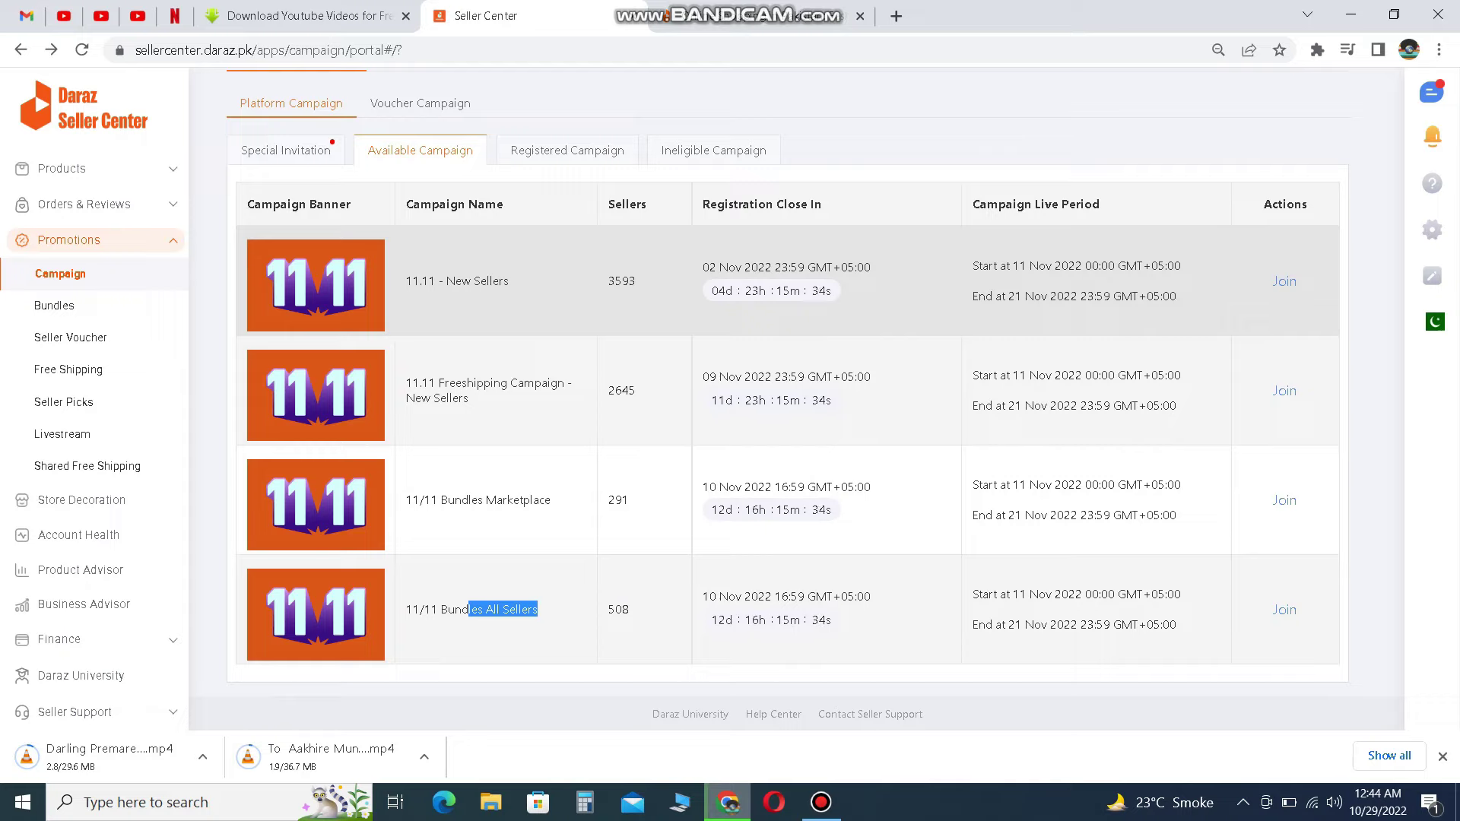
pyautogui.moveTo(702, 267); pyautogui.dragTo(871, 267)
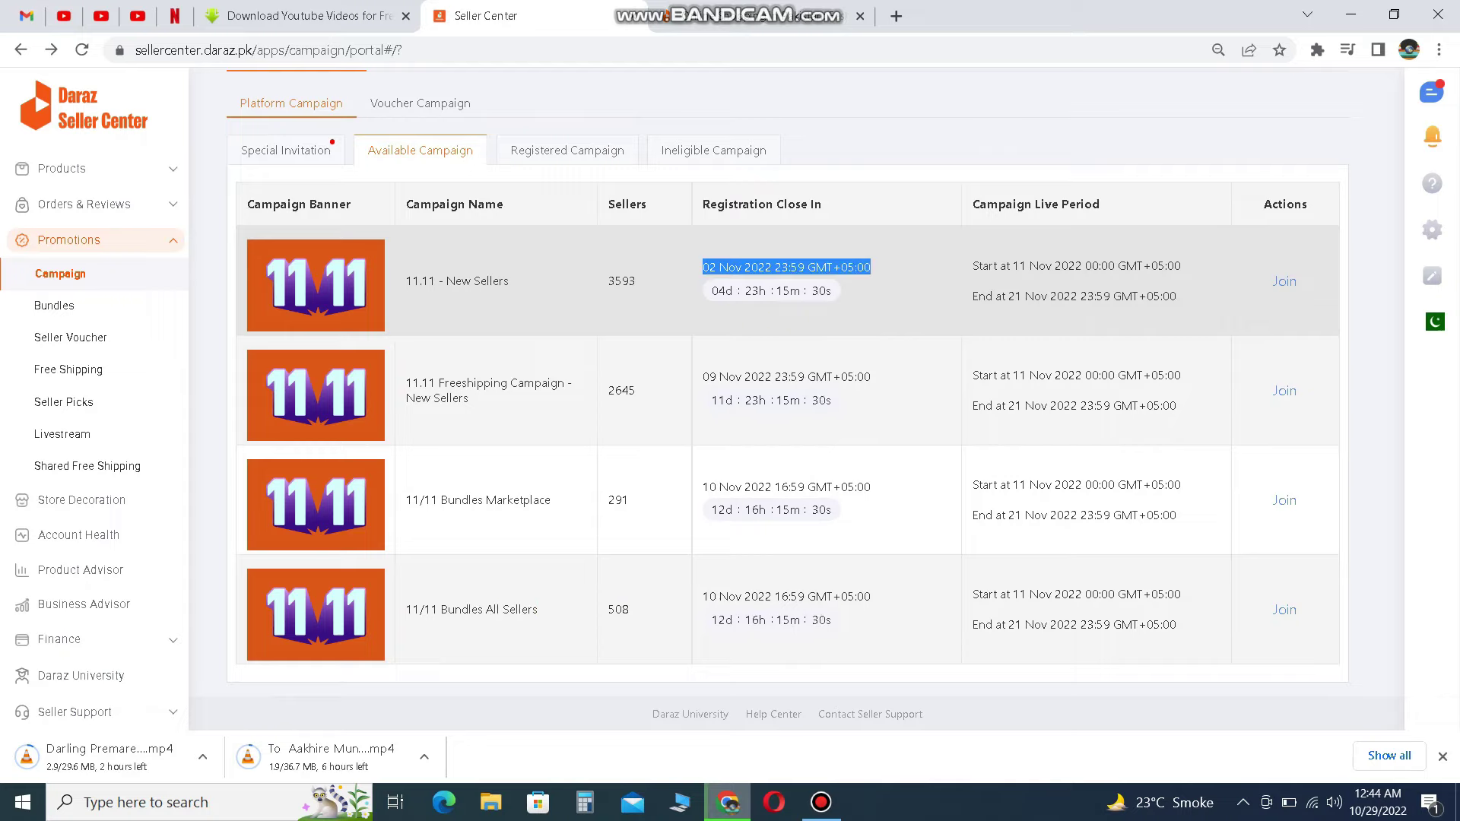
# Check the lists of registered and ineligible platform campaigns.
pyautogui.click(566, 149)
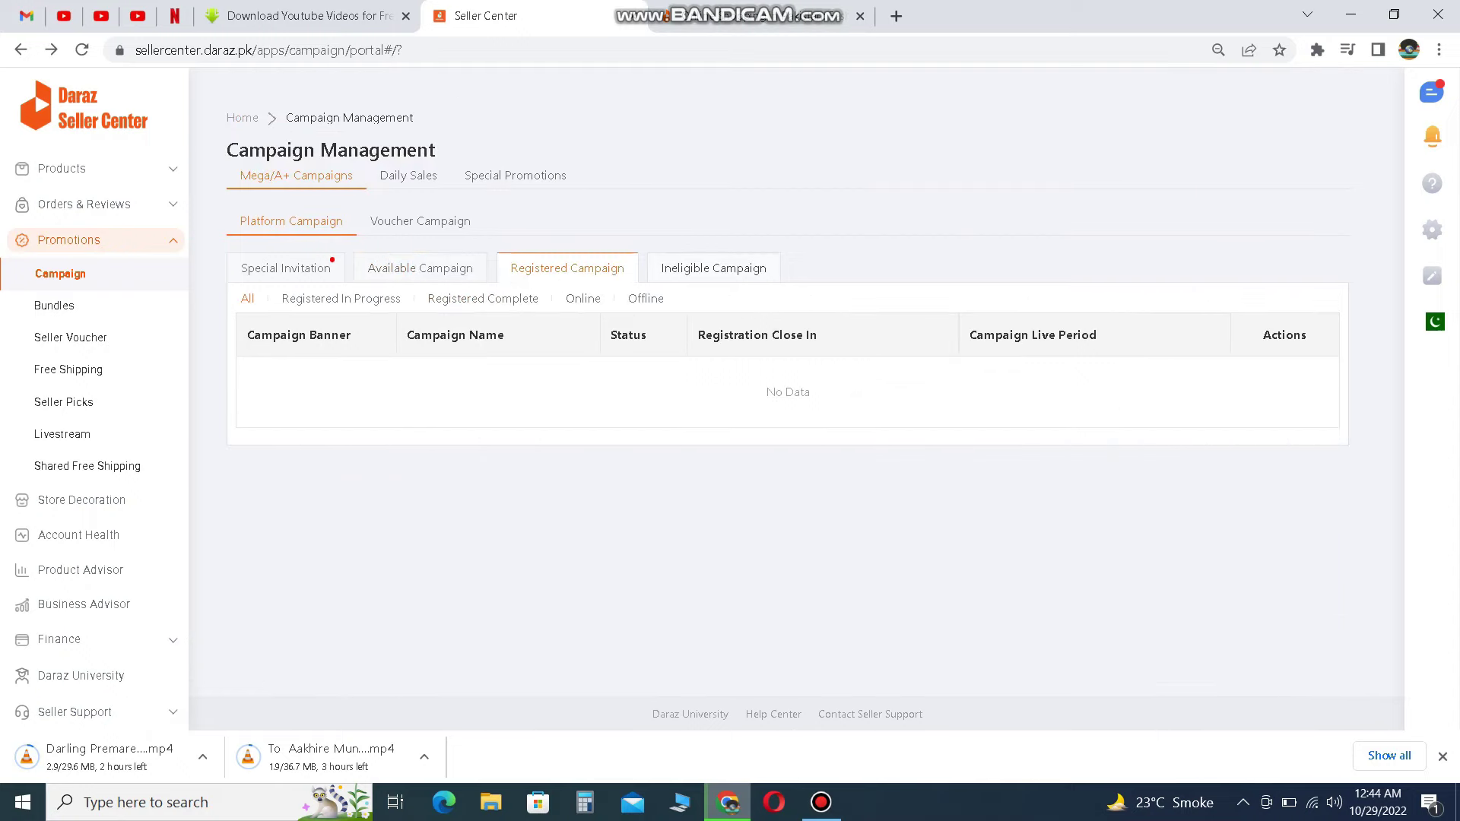
pyautogui.click(712, 267)
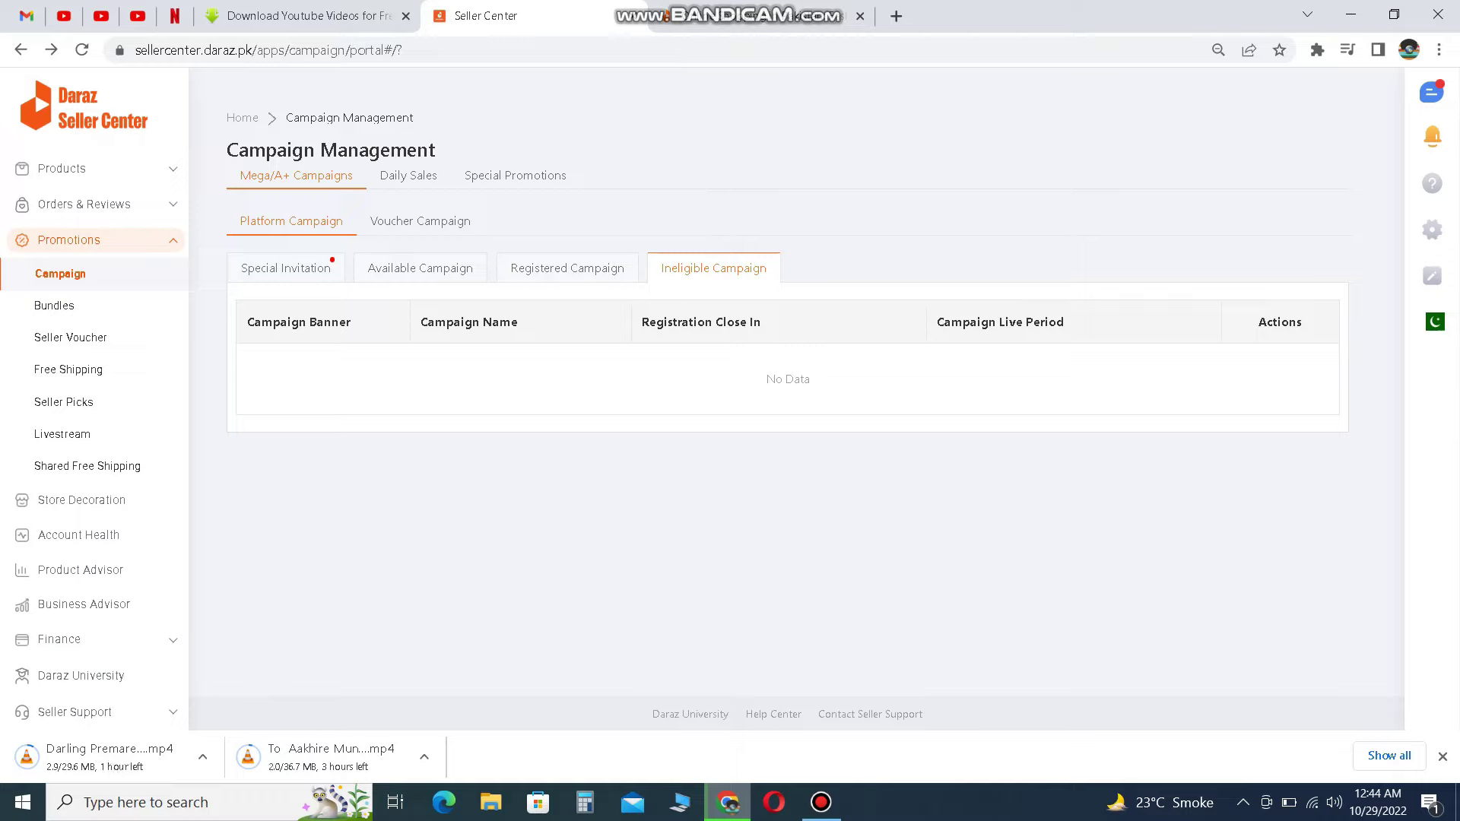
# Show the available voucher campaigns and examine the details of 11/11/ Sale Vouchers All Sellers 3.
pyautogui.click(420, 221)
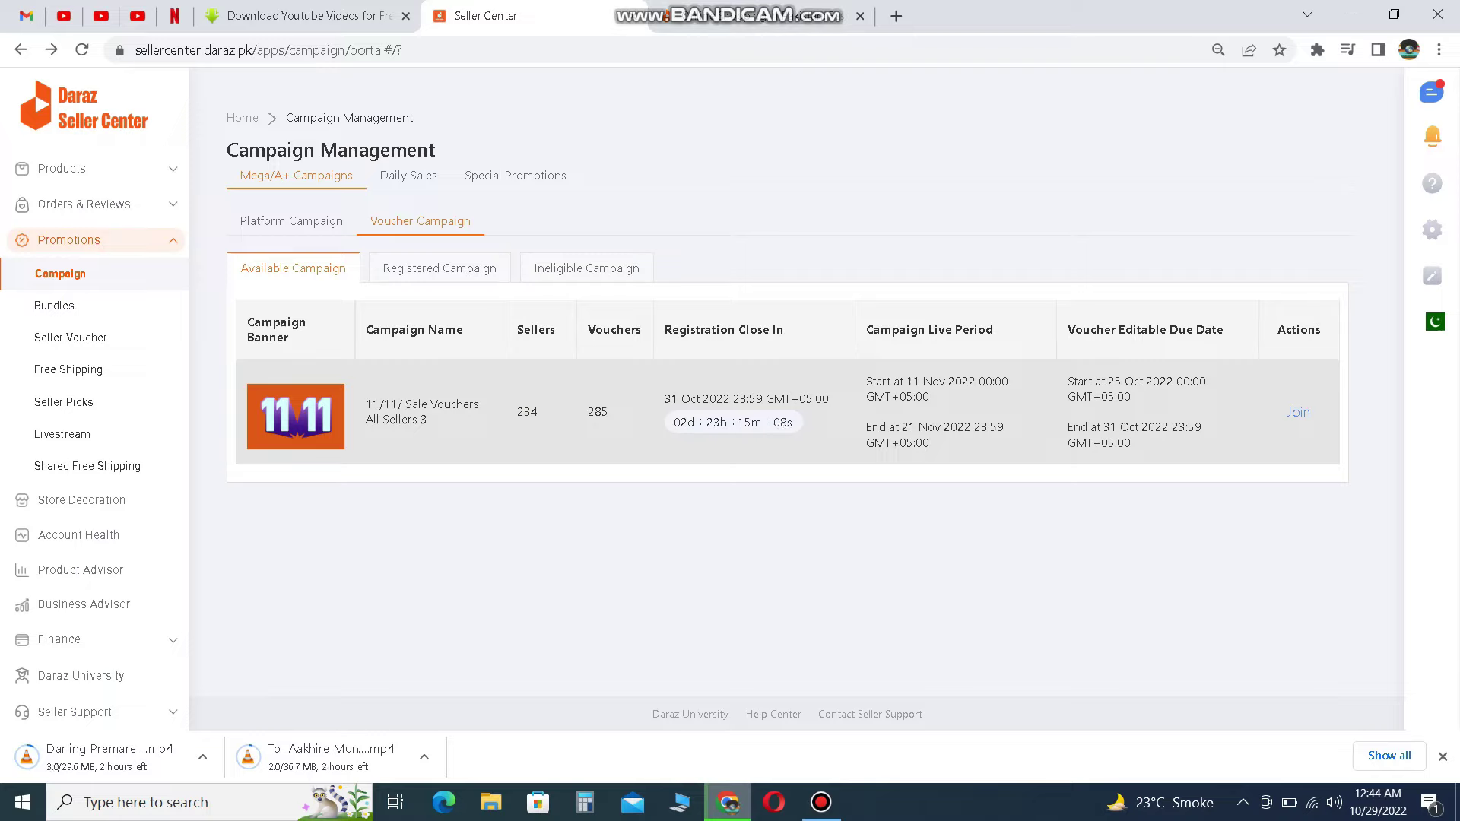
pyautogui.moveTo(665, 399); pyautogui.dragTo(702, 398)
pyautogui.moveTo(245, 411); pyautogui.dragTo(1073, 444)
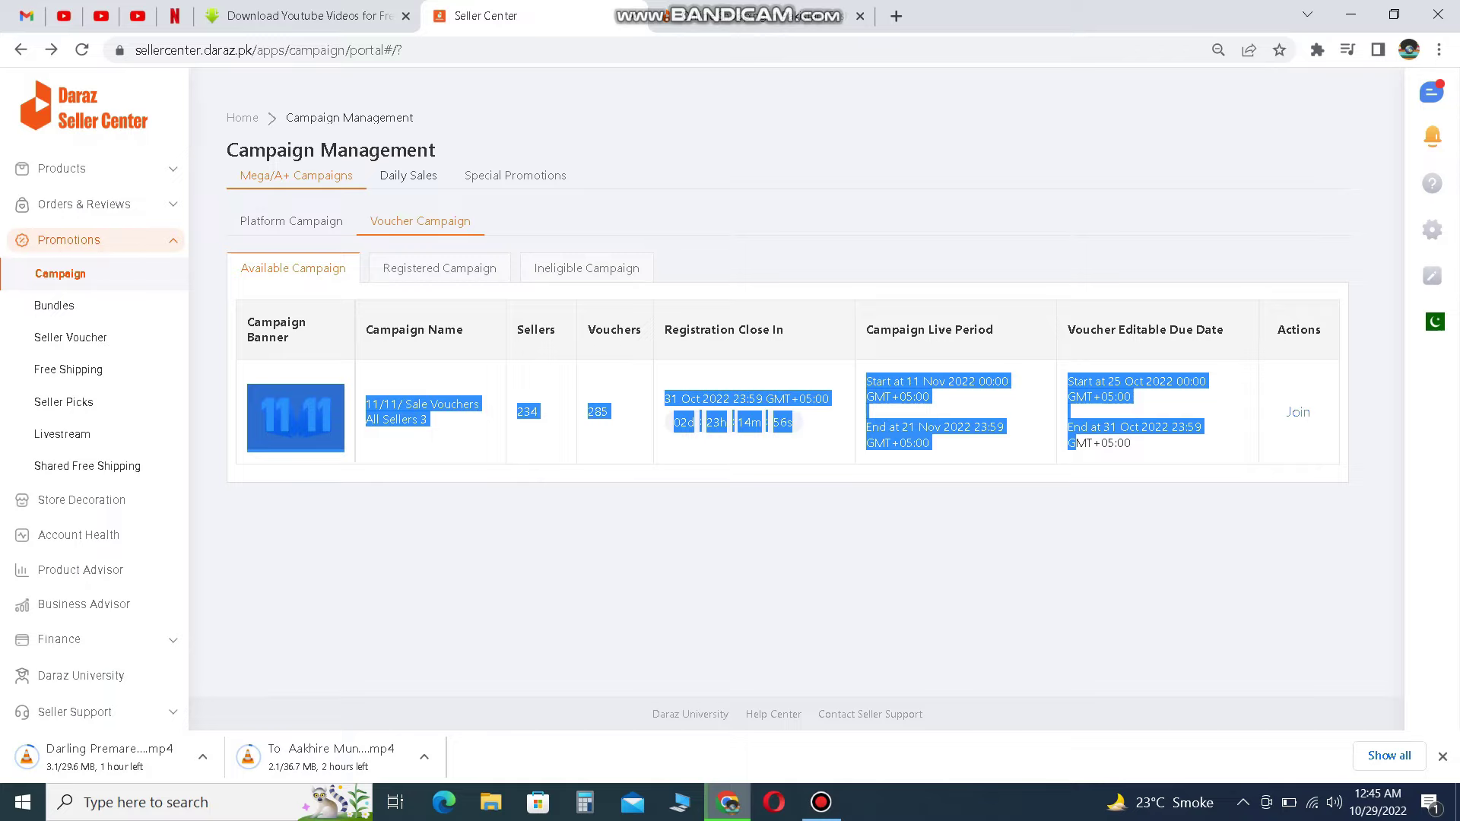
# Check the Daily Sales campaign's registration deadline and the available Special Promotions.
pyautogui.click(407, 175)
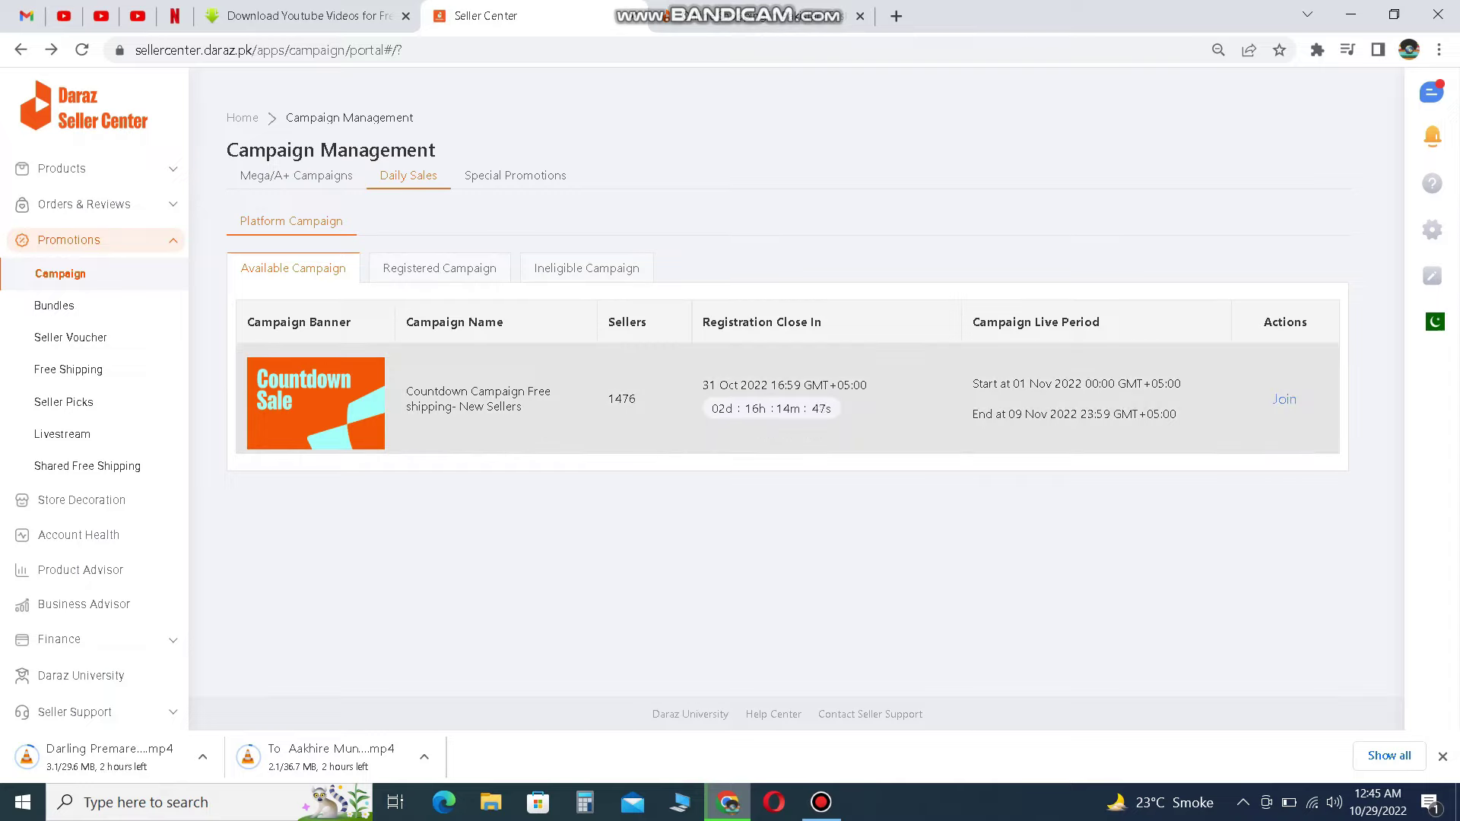
pyautogui.moveTo(703, 384); pyautogui.dragTo(824, 384)
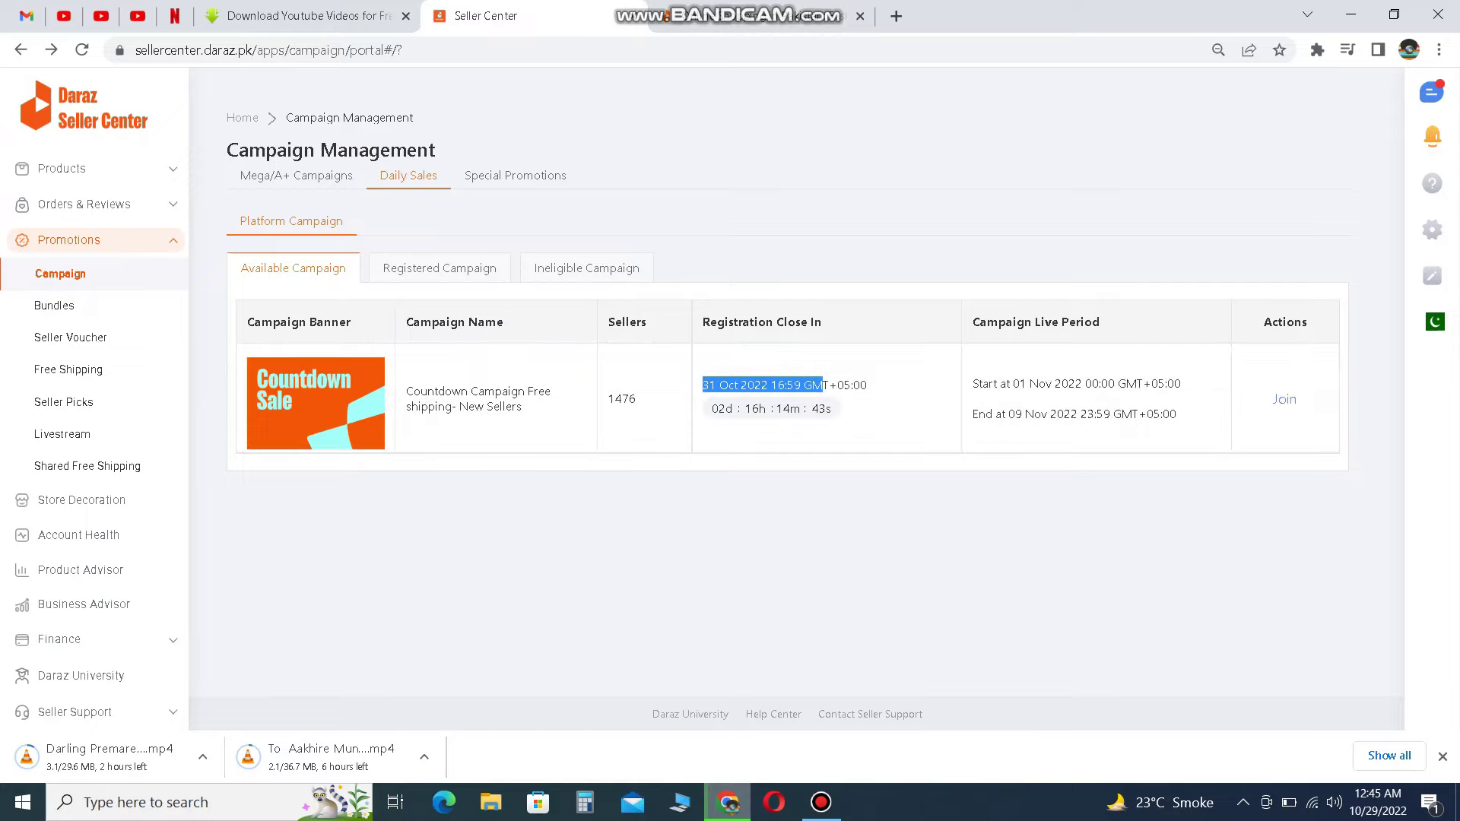
pyautogui.click(515, 176)
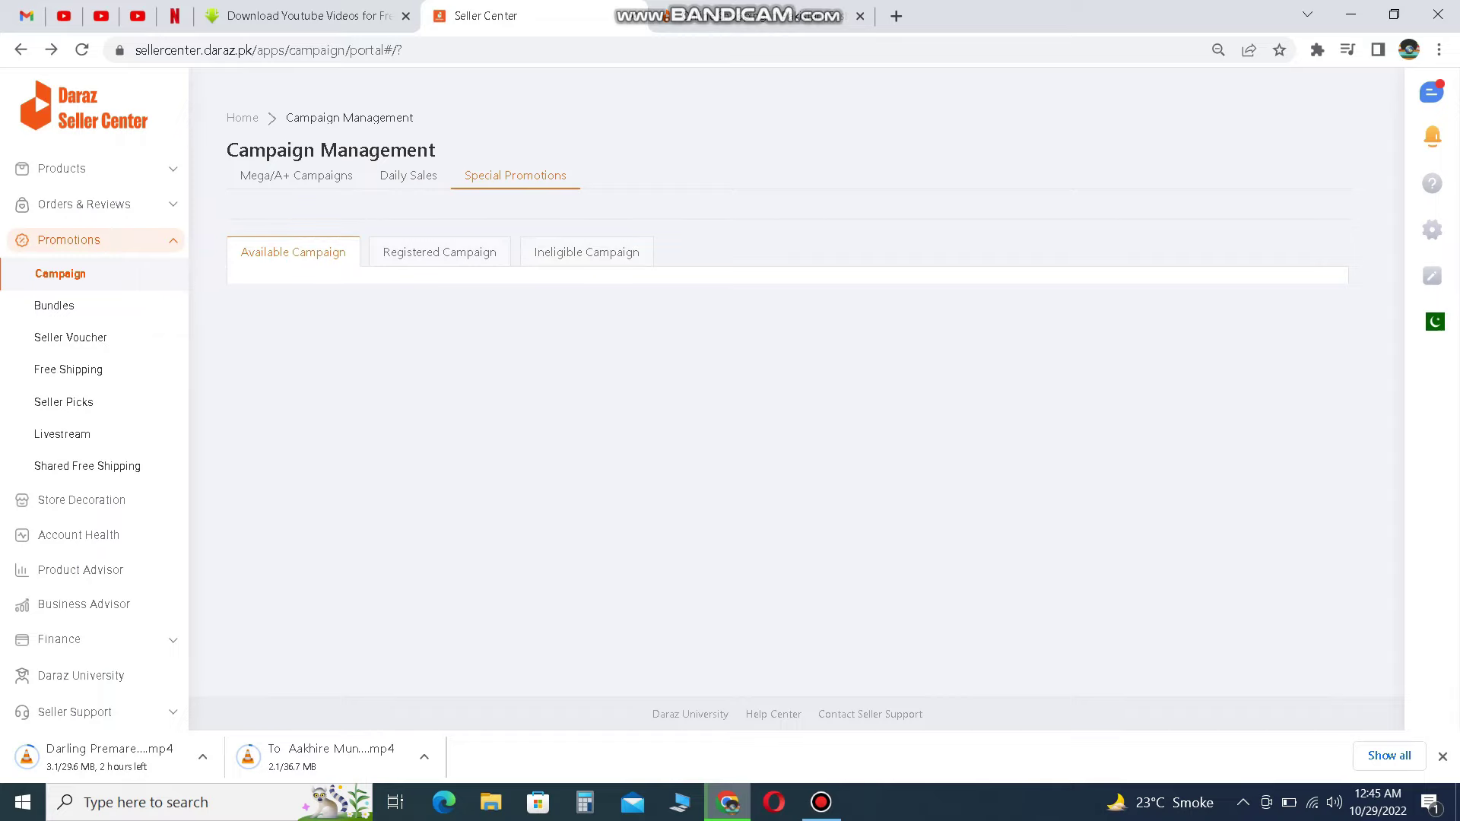
# Return to the Mega/A+ platform campaigns and open the details of the available 11.11 - New Sellers campaign.
pyautogui.click(296, 176)
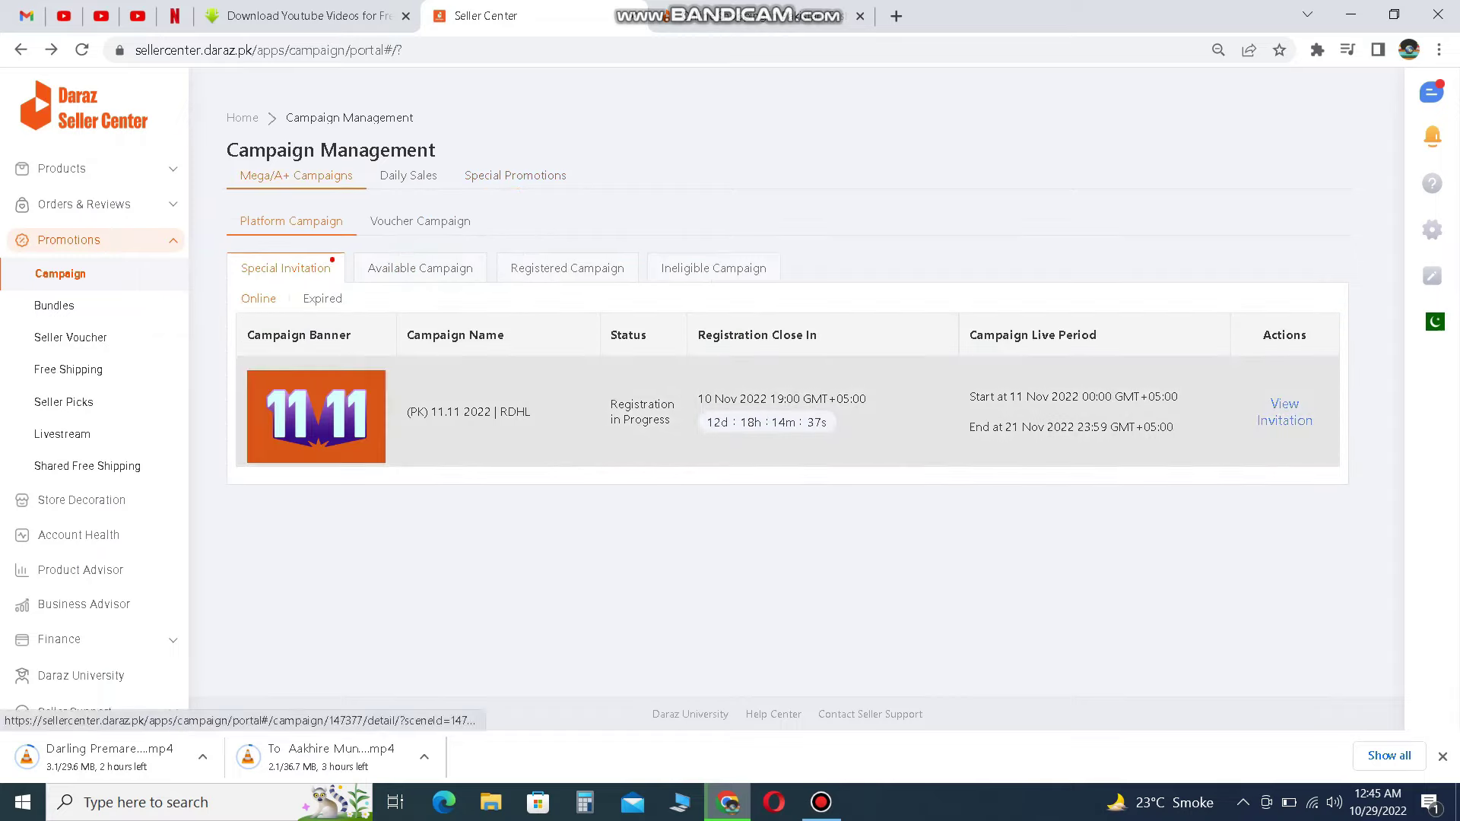
pyautogui.moveTo(407, 412); pyautogui.dragTo(531, 411)
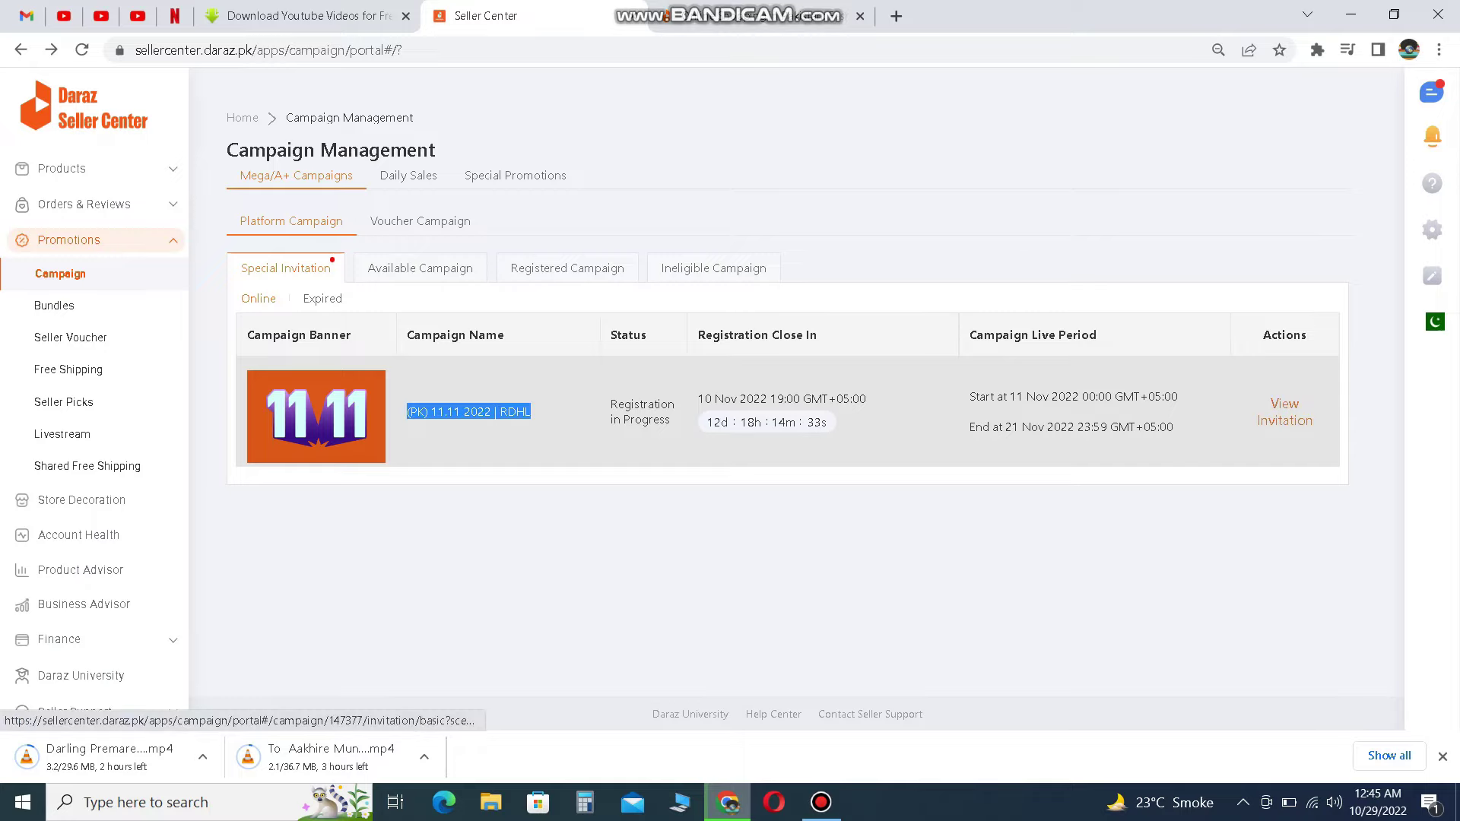
pyautogui.click(420, 267)
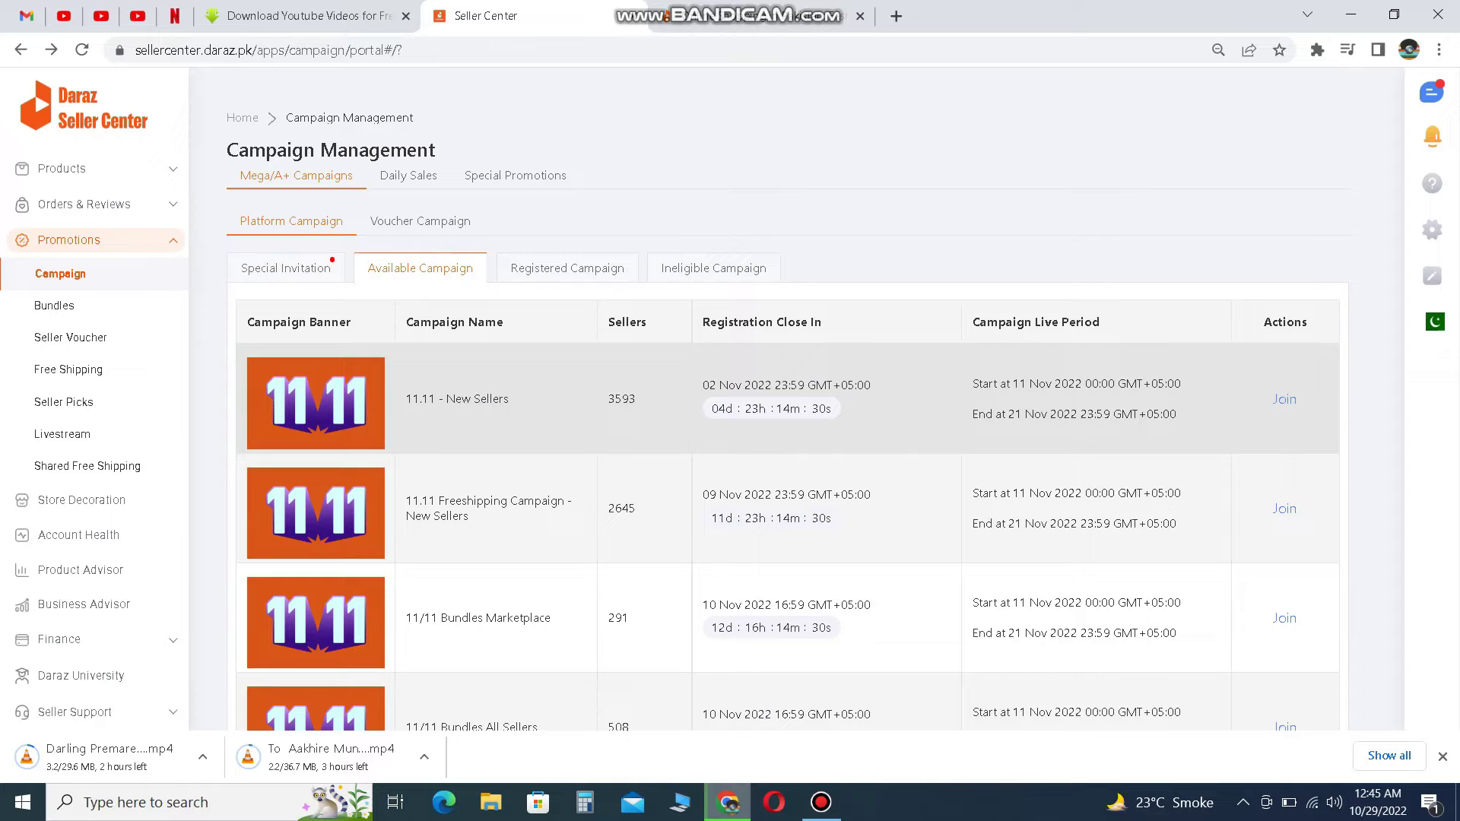
pyautogui.moveTo(429, 398); pyautogui.dragTo(509, 399)
pyautogui.click(1284, 399)
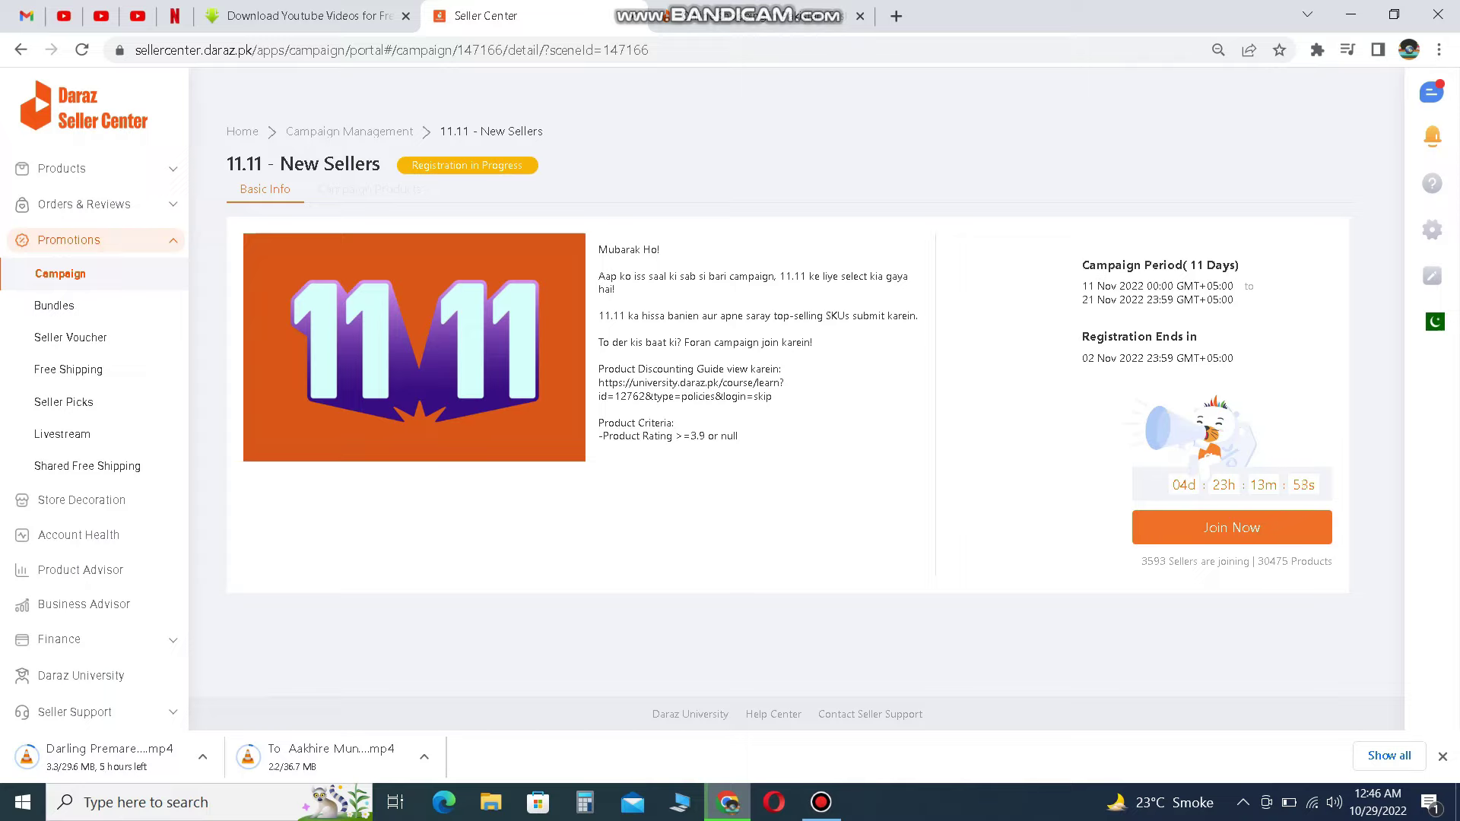
# Open the campaign's Product Discounting Guide link in a separate browser tab and return to the campaign details.
pyautogui.moveTo(773, 396); pyautogui.dragTo(599, 382)
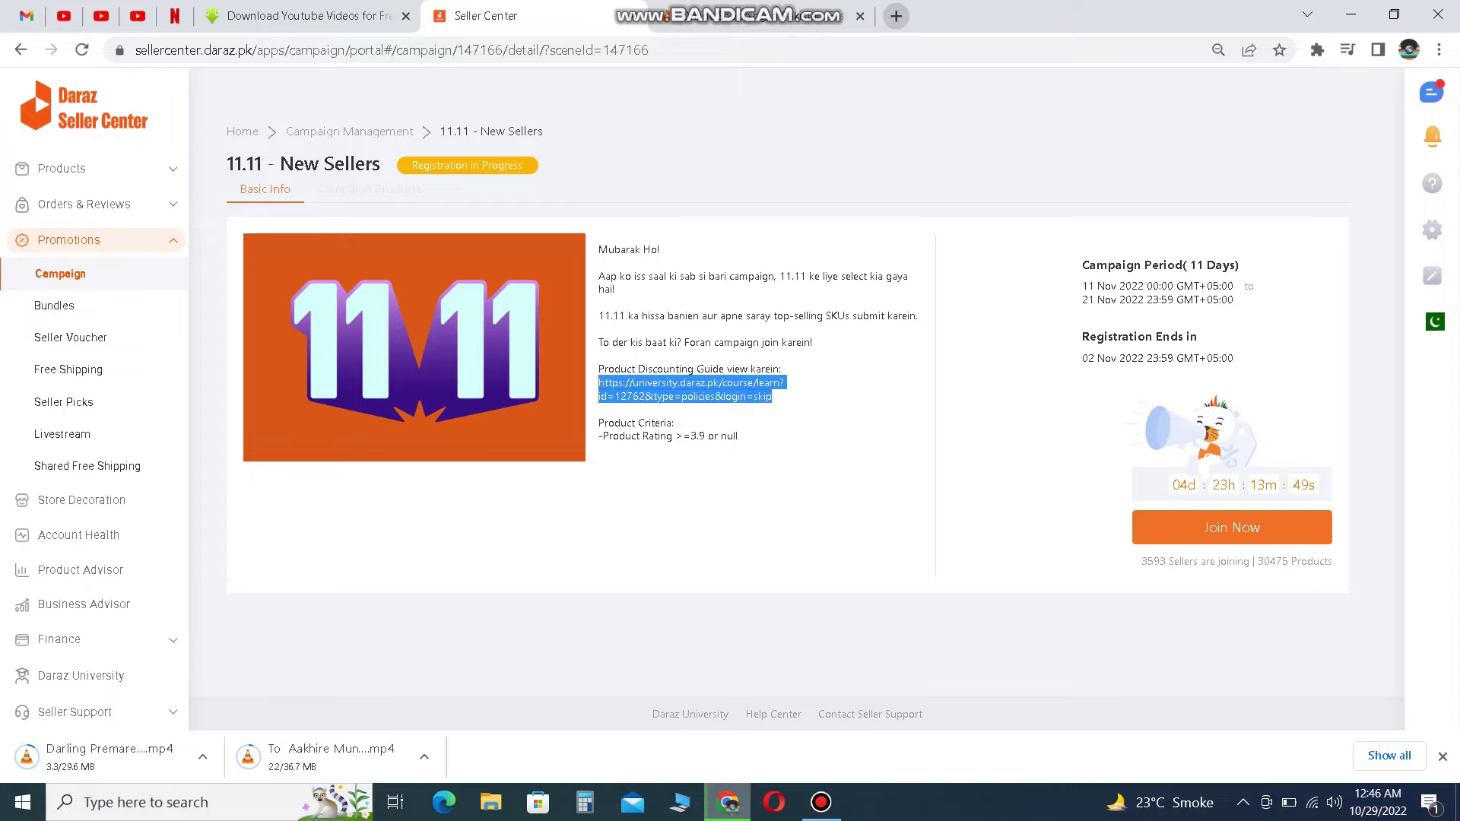
pyautogui.hotkey('ctrl', 't')
pyautogui.write('https://university.daraz.pk/course/learn?id=12762&type=policies&login=skip')
pyautogui.press('Return')
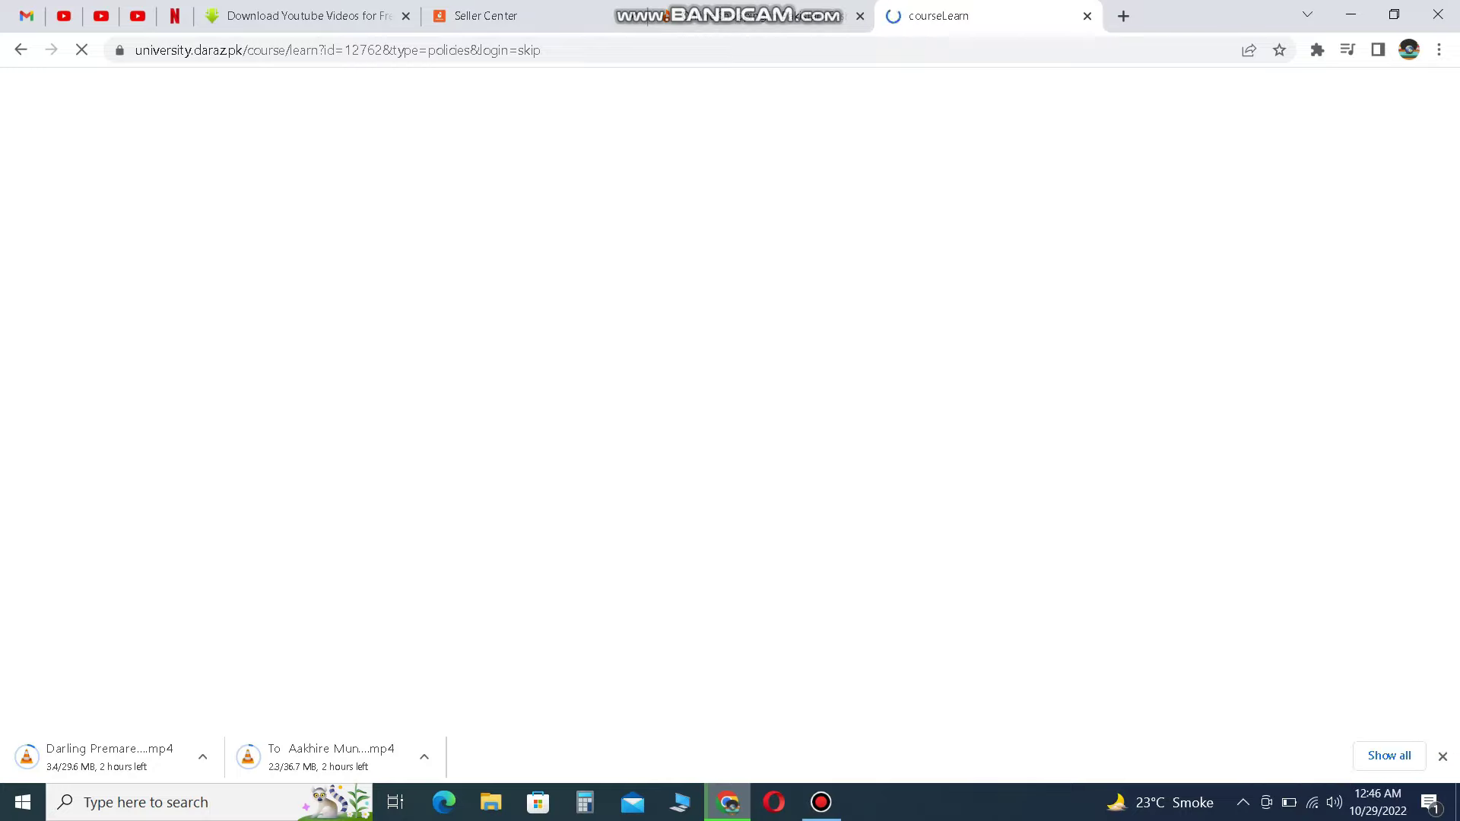
pyautogui.hotkey('ctrl', '7')
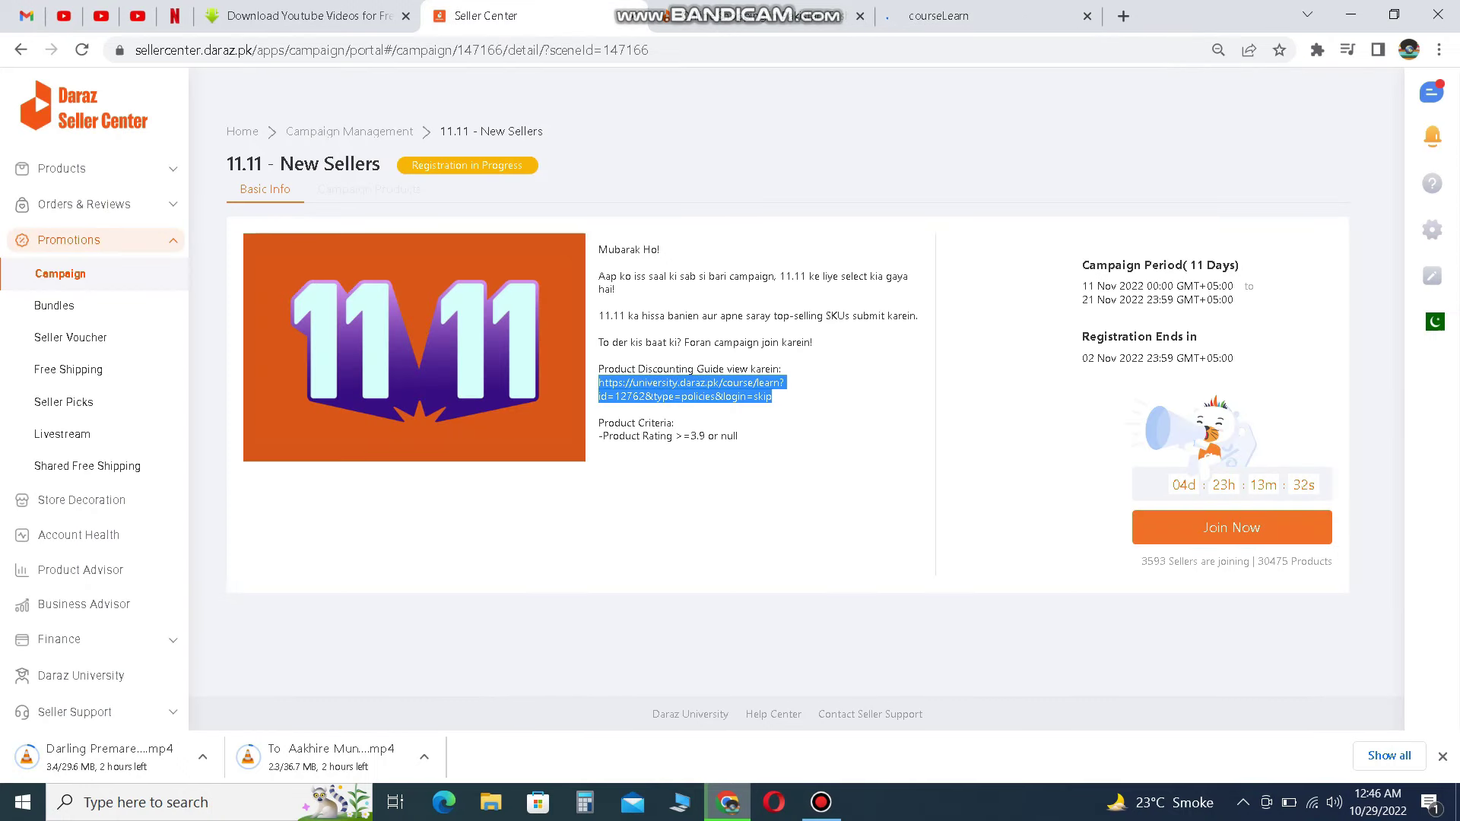
pyautogui.hotkey('ctrl', '9')
pyautogui.hotkey('ctrl', '7')
# Examine the product rating criteria in the 11.11 - New Sellers campaign description.
pyautogui.moveTo(619, 436); pyautogui.dragTo(699, 436)
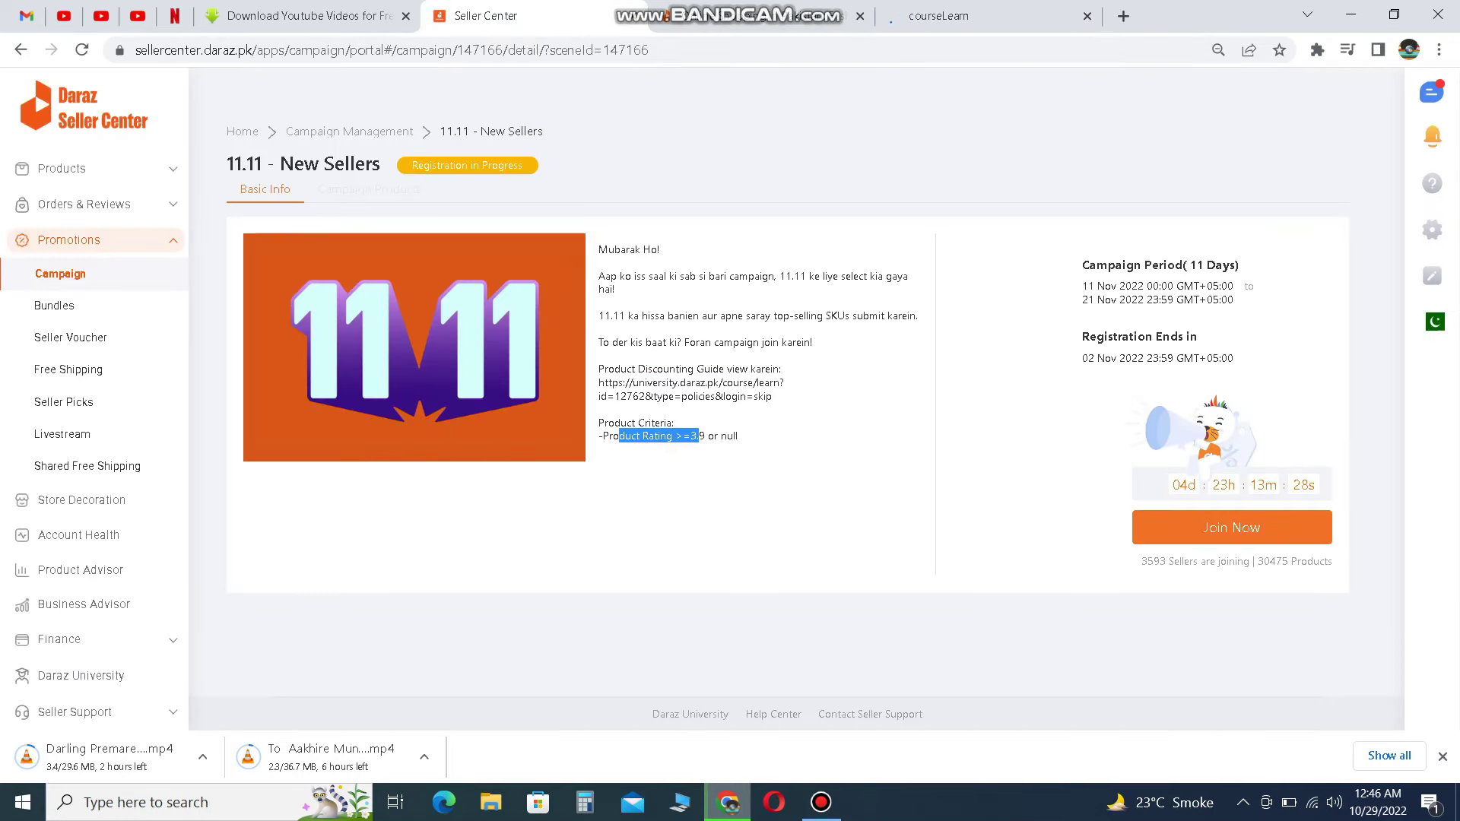
pyautogui.click(699, 436)
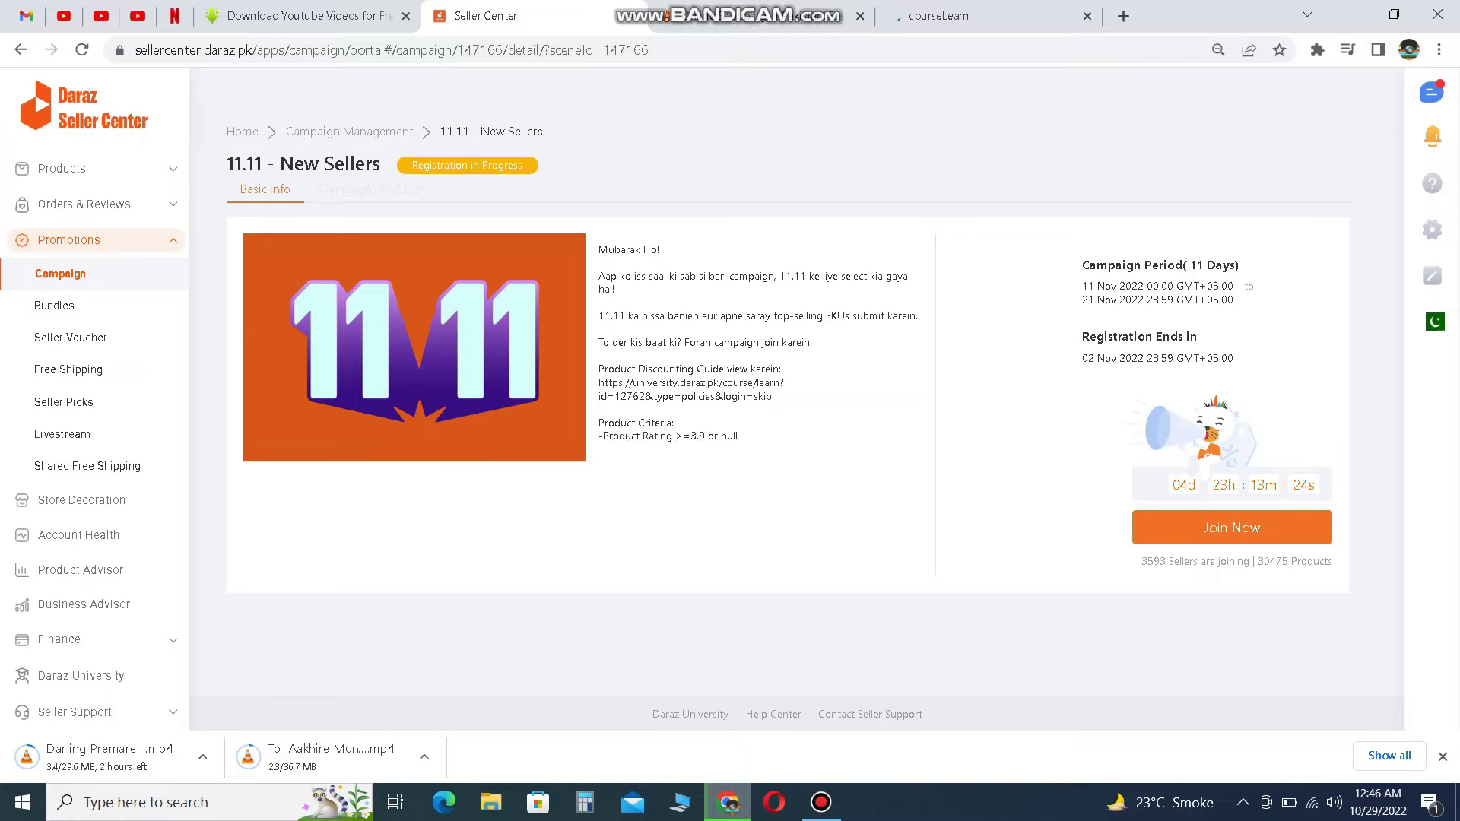
pyautogui.moveTo(737, 436); pyautogui.dragTo(683, 435)
pyautogui.click(683, 435)
pyautogui.moveTo(738, 436)
pyautogui.mouseDown()
pyautogui.moveTo(689, 435)
pyautogui.moveTo(738, 436)
pyautogui.mouseUp()
pyautogui.click(689, 436)
# Join the 11.11 - New Sellers campaign by agreeing to its rules, and close the discounting guide page.
pyautogui.click(1232, 528)
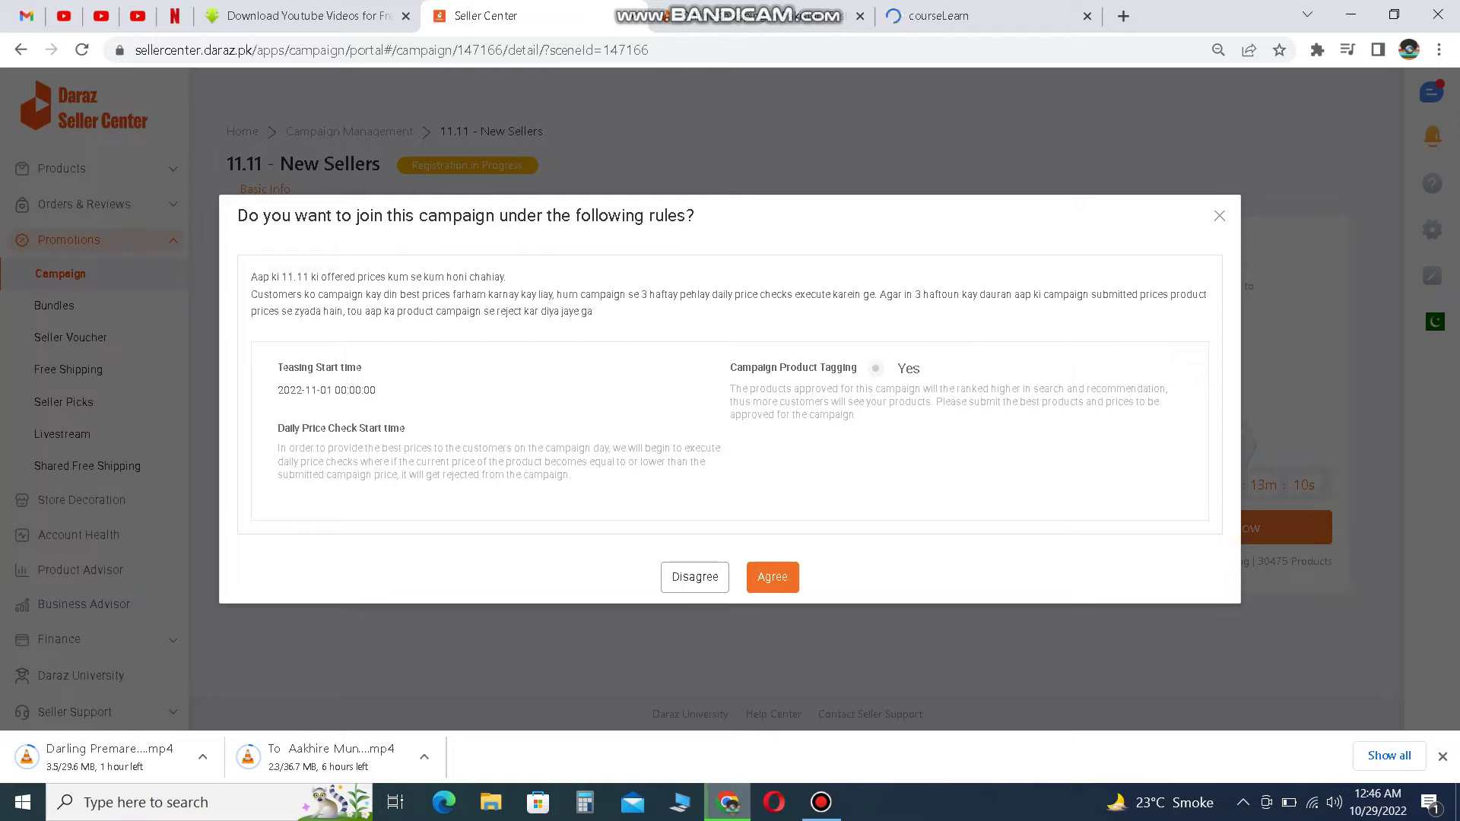
pyautogui.click(773, 577)
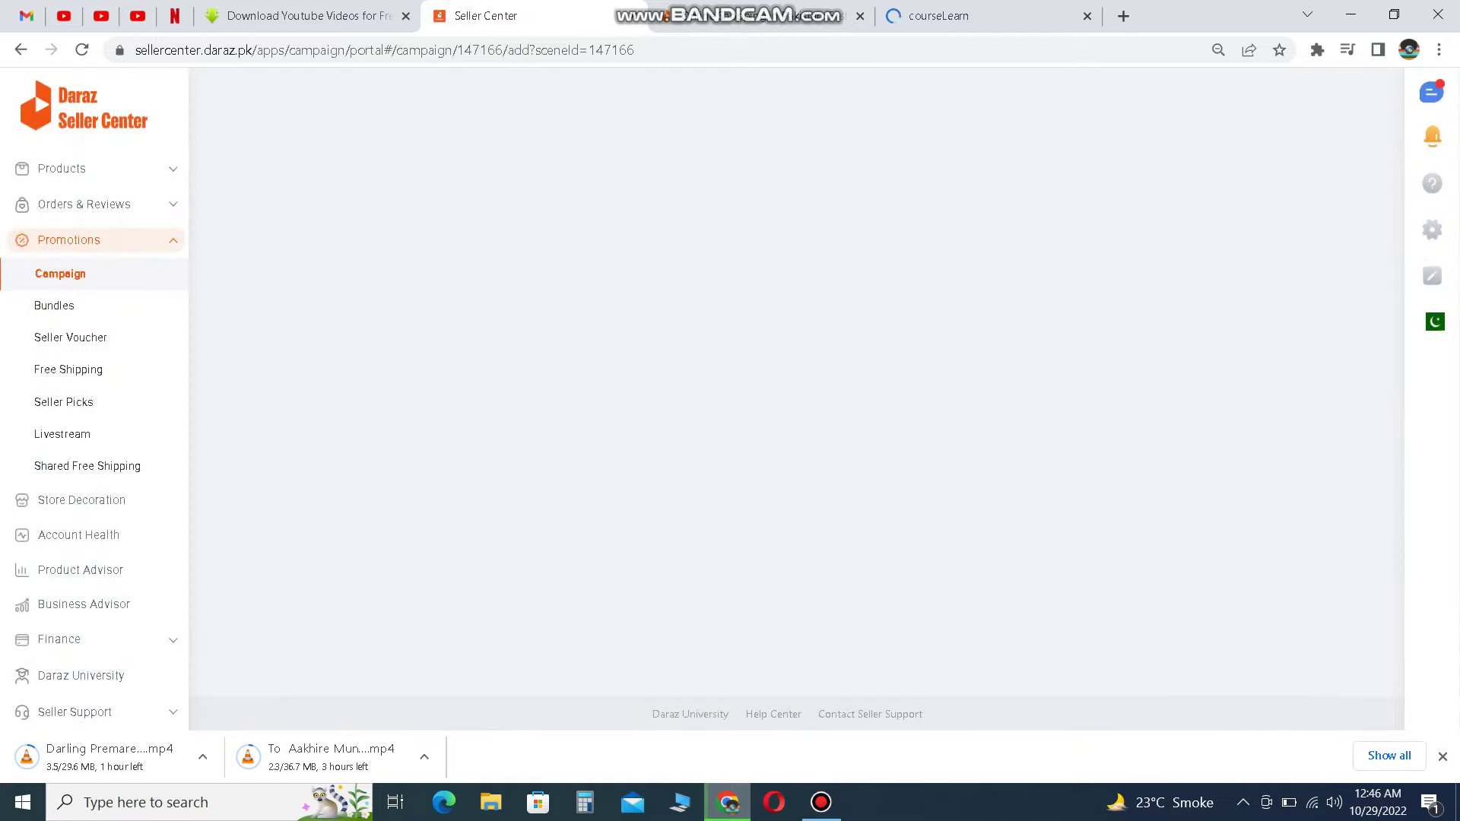
pyautogui.hotkey('ctrl', '9')
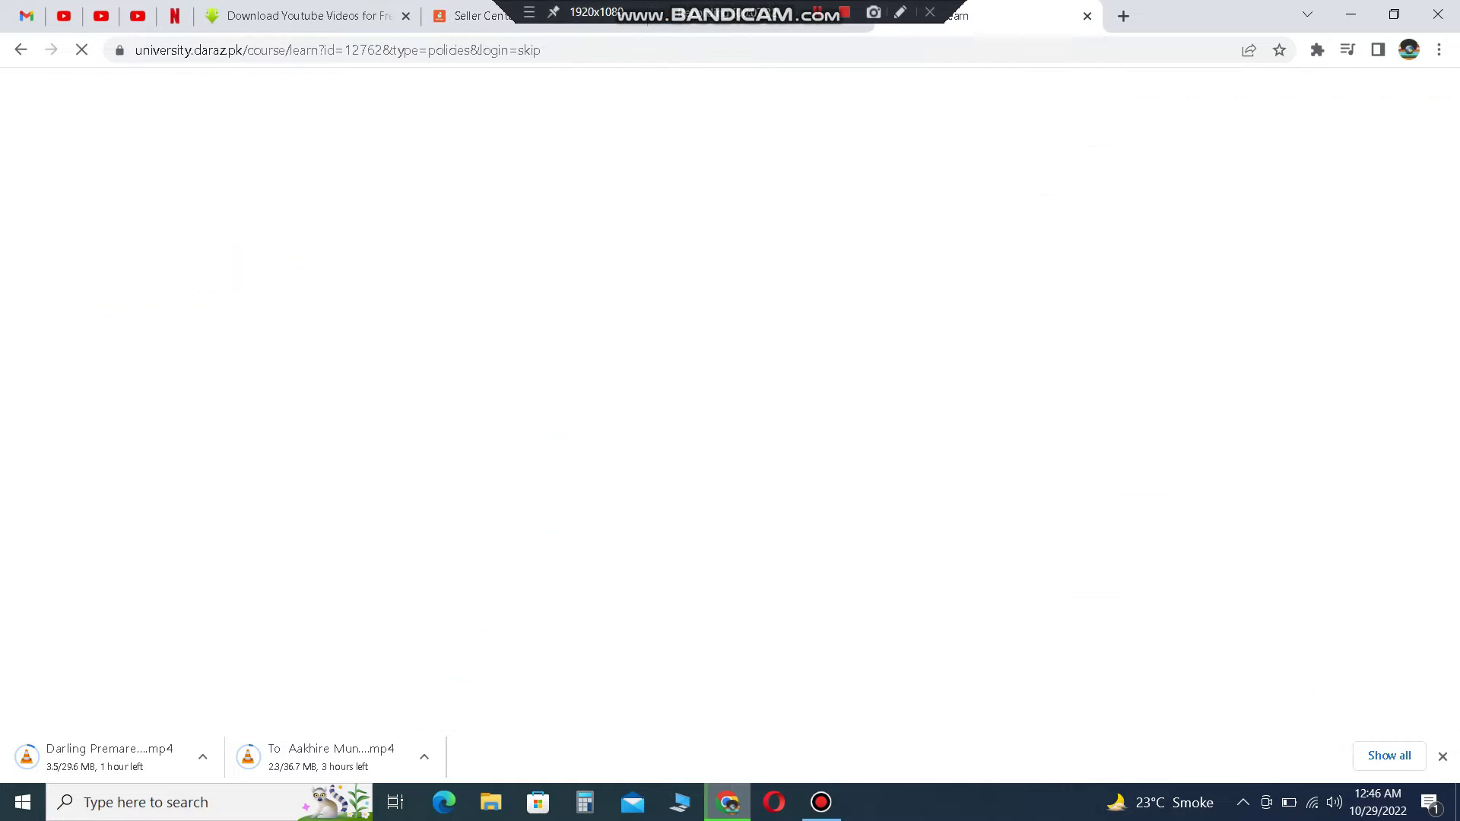
pyautogui.click(1087, 16)
pyautogui.hotkey('ctrl', 'shift', 'Tab')
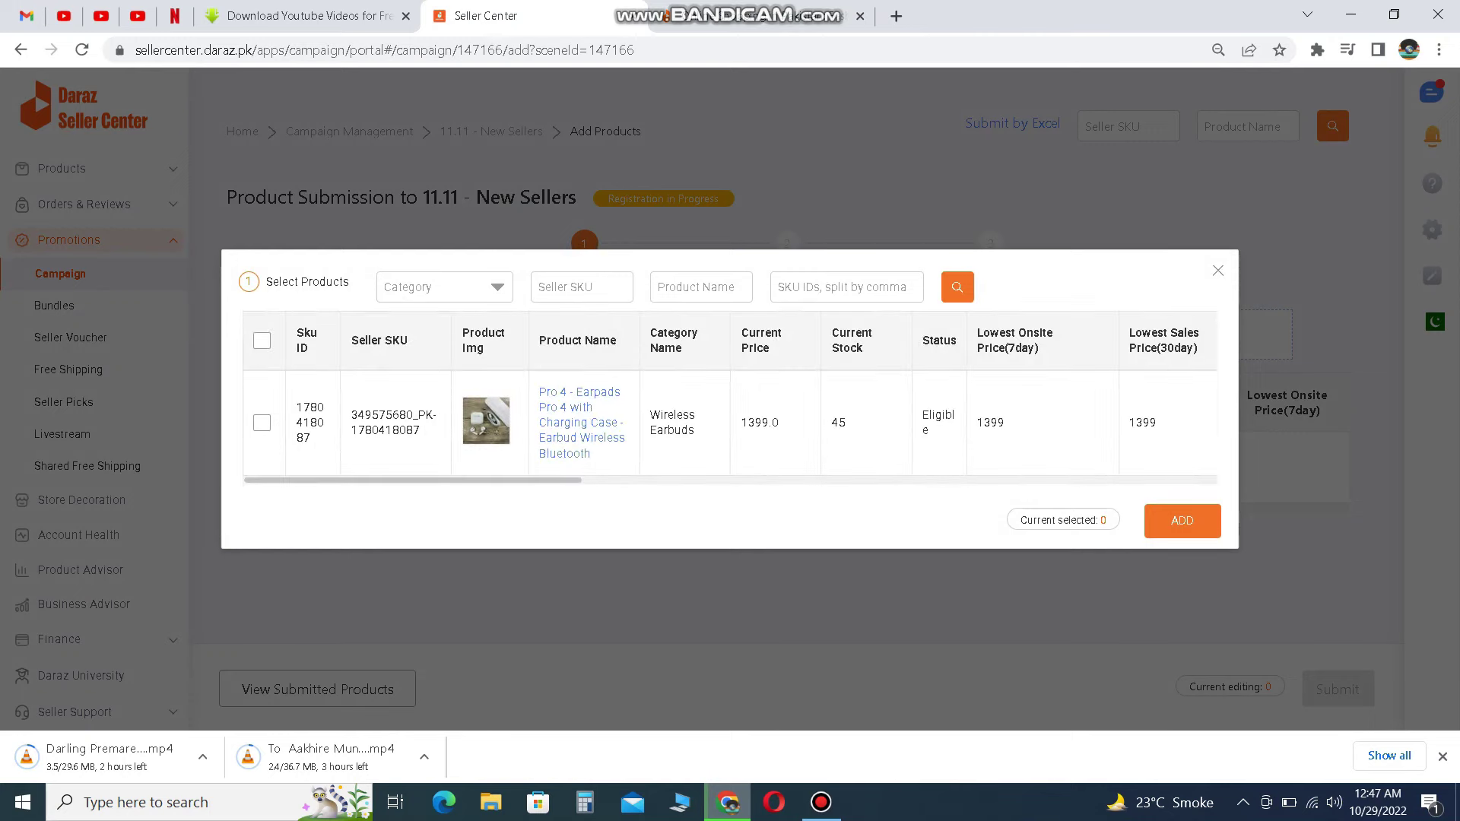
# Add the Pro 4 wireless earbuds to the campaign submission and compare their current price with the campaign price limit.
pyautogui.click(261, 423)
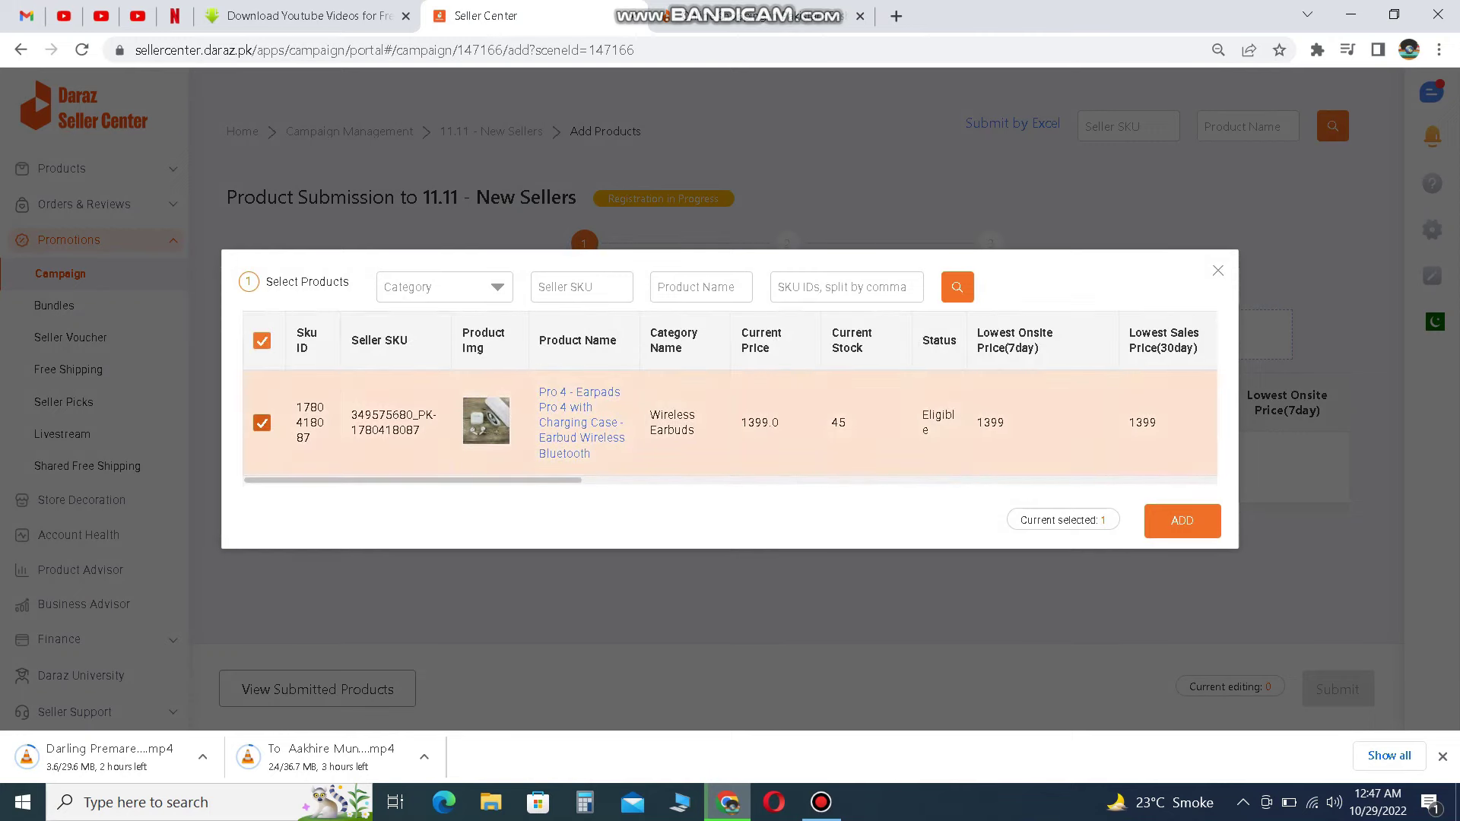
pyautogui.click(1182, 521)
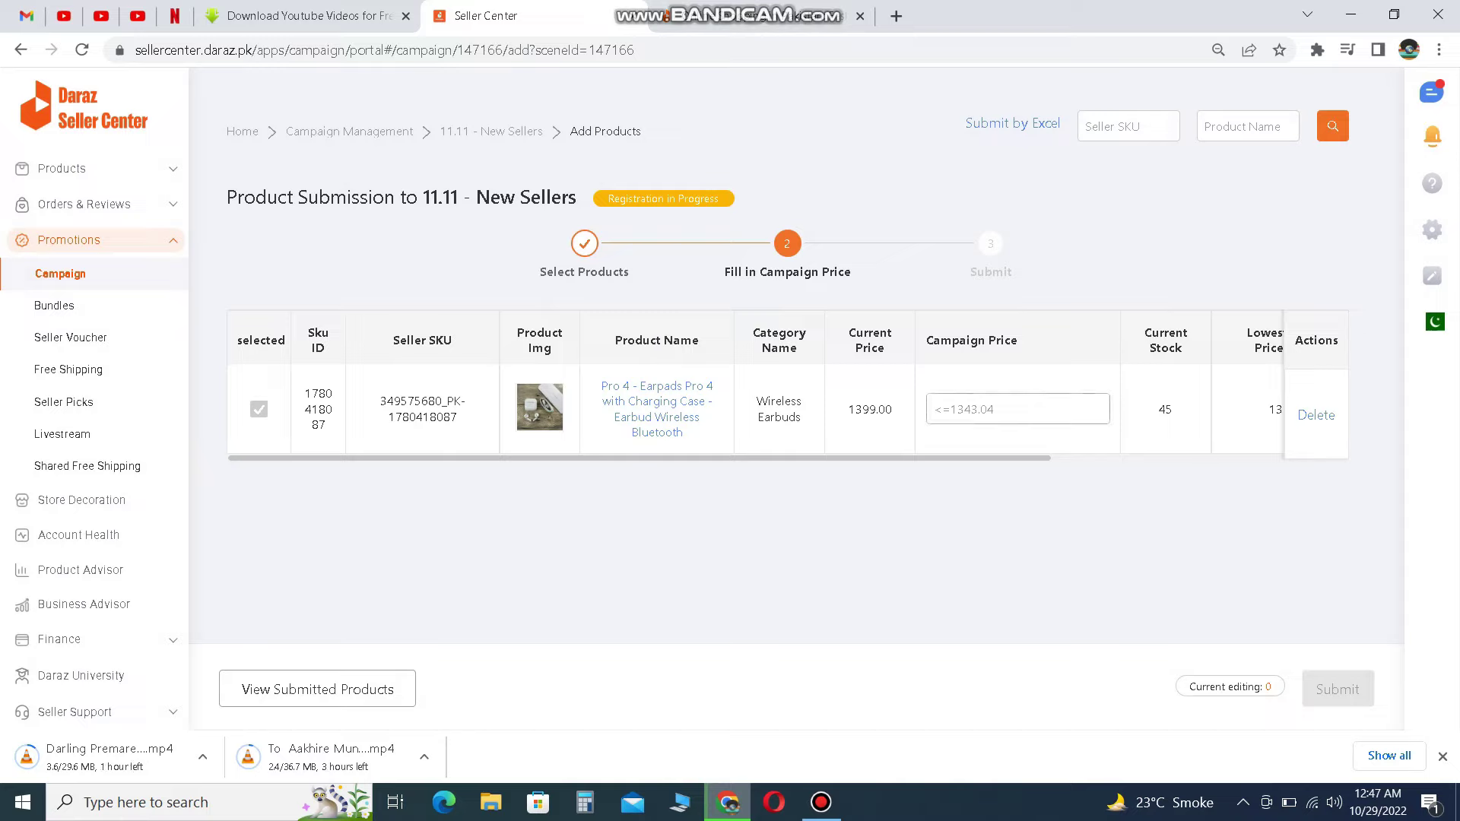
pyautogui.tripleClick(971, 340)
pyautogui.click(1017, 409)
pyautogui.moveTo(849, 409); pyautogui.dragTo(885, 409)
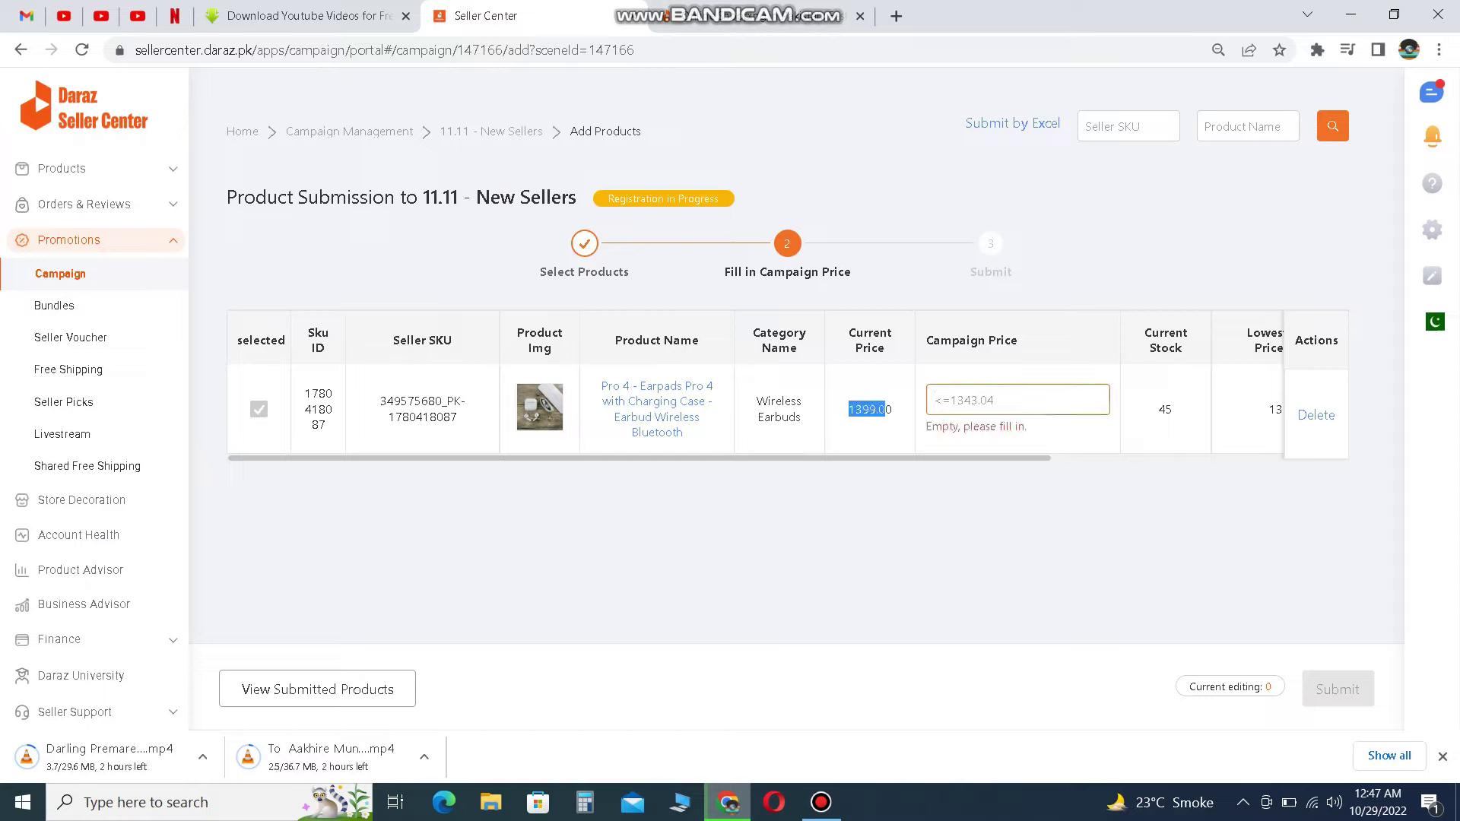
pyautogui.click(935, 400)
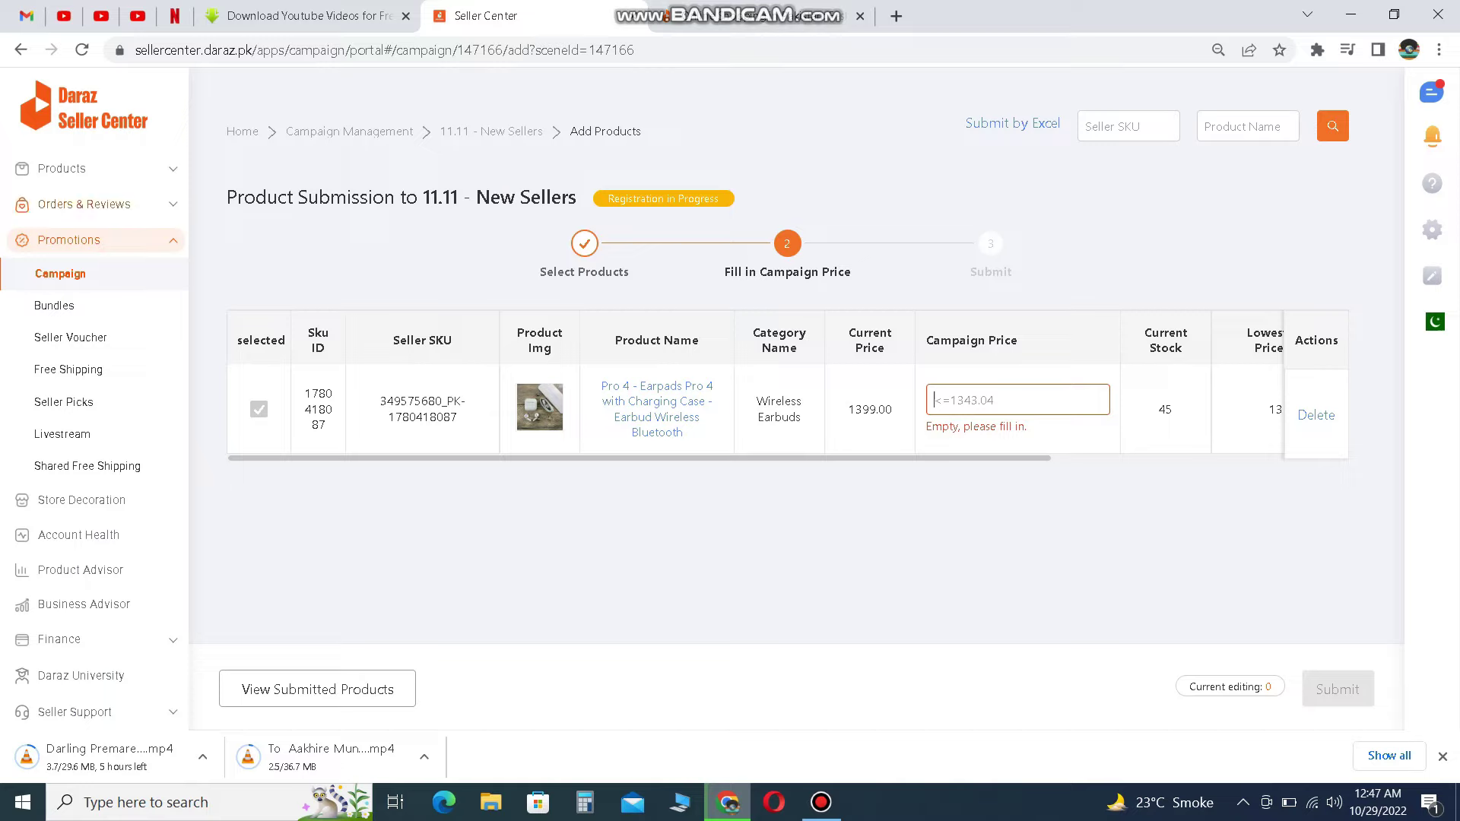
# Leave the product submission and review the full list of available platform campaigns.
pyautogui.click(21, 49)
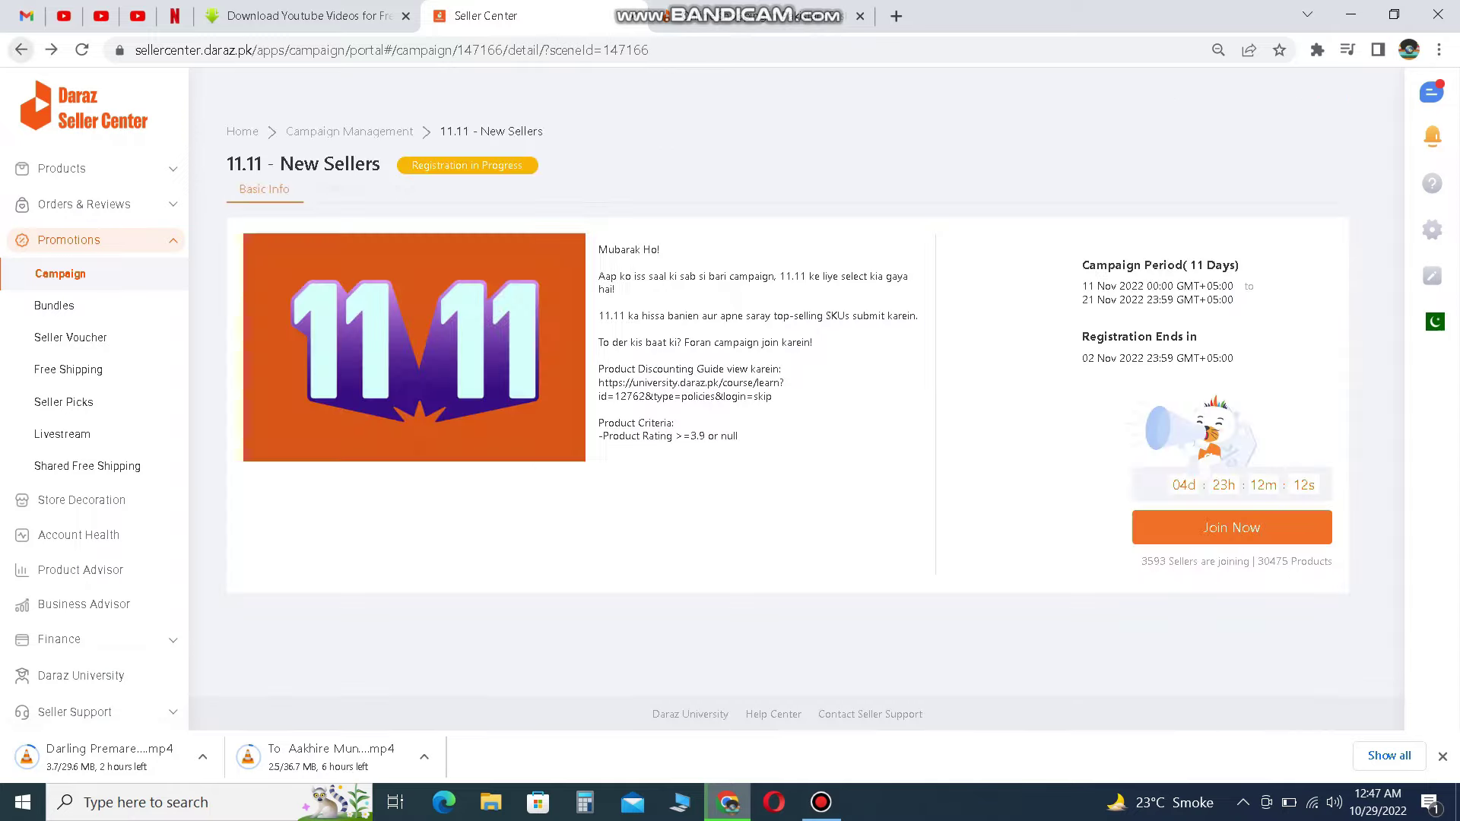
pyautogui.click(21, 49)
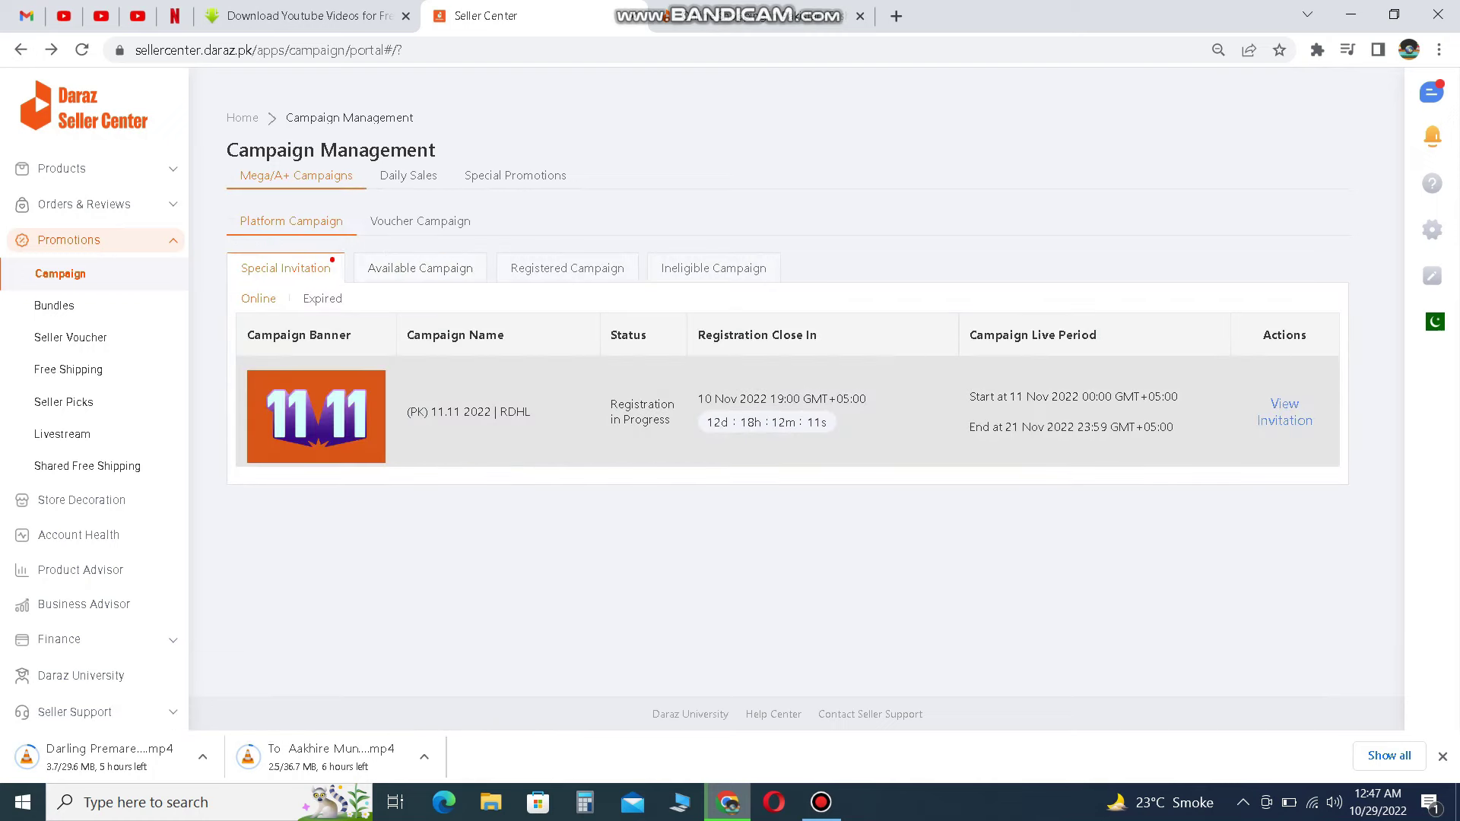
pyautogui.click(420, 268)
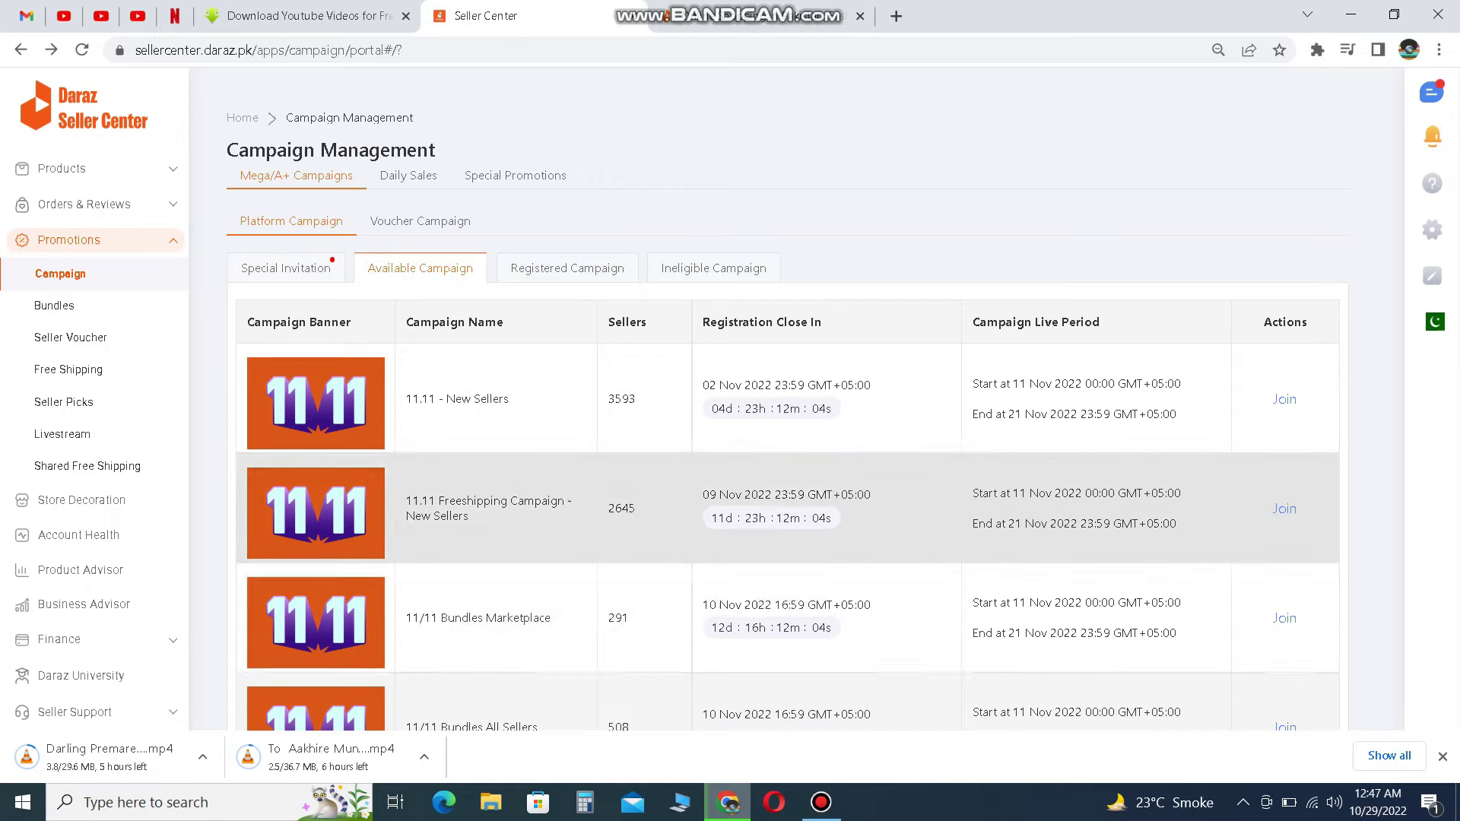
pyautogui.scroll(-2, 788, 400)
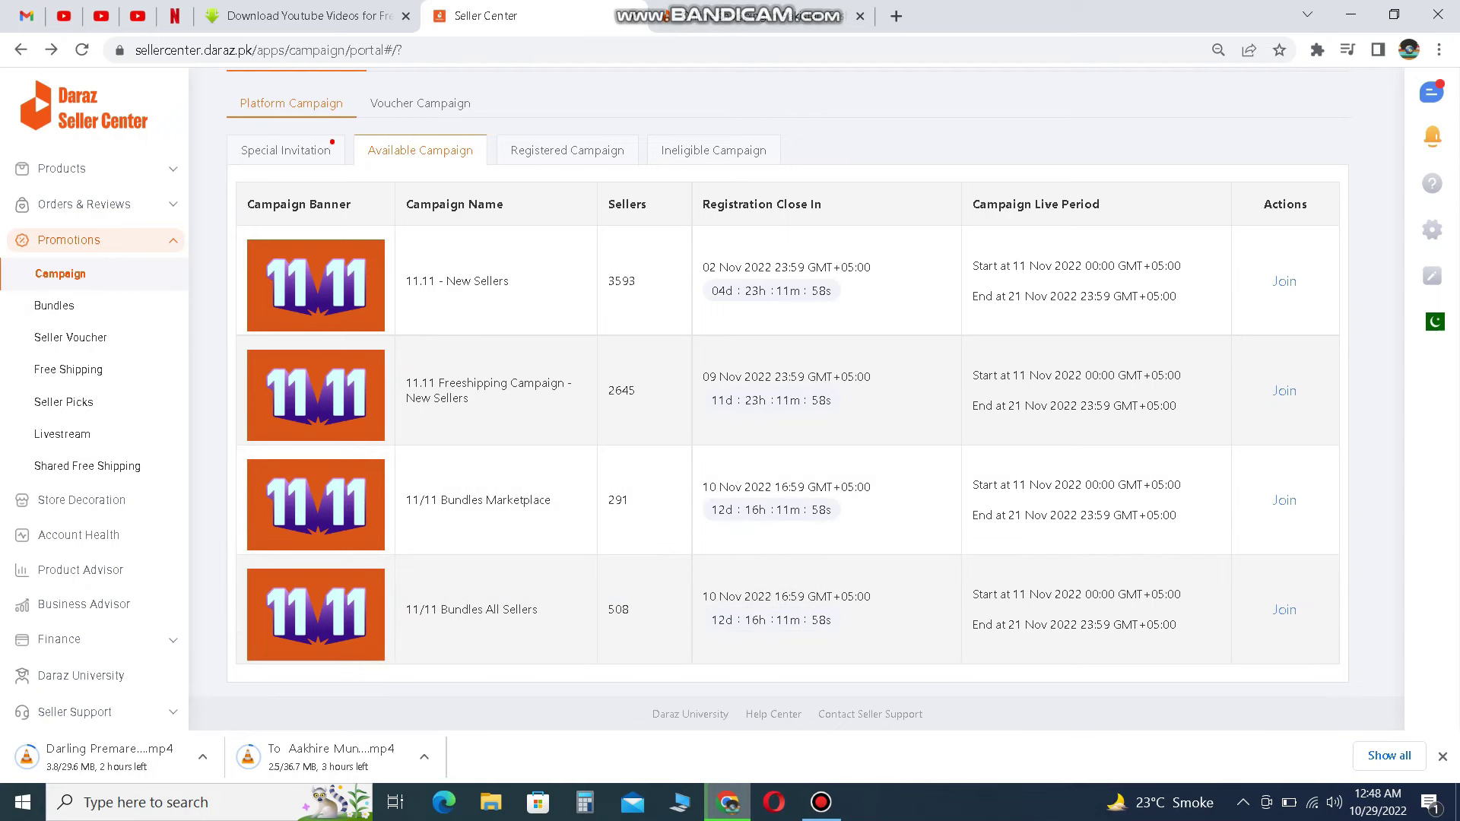
# Close the campaign page and open the Daraz Seller Center login page in the blank browser tab.
pyautogui.click(631, 16)
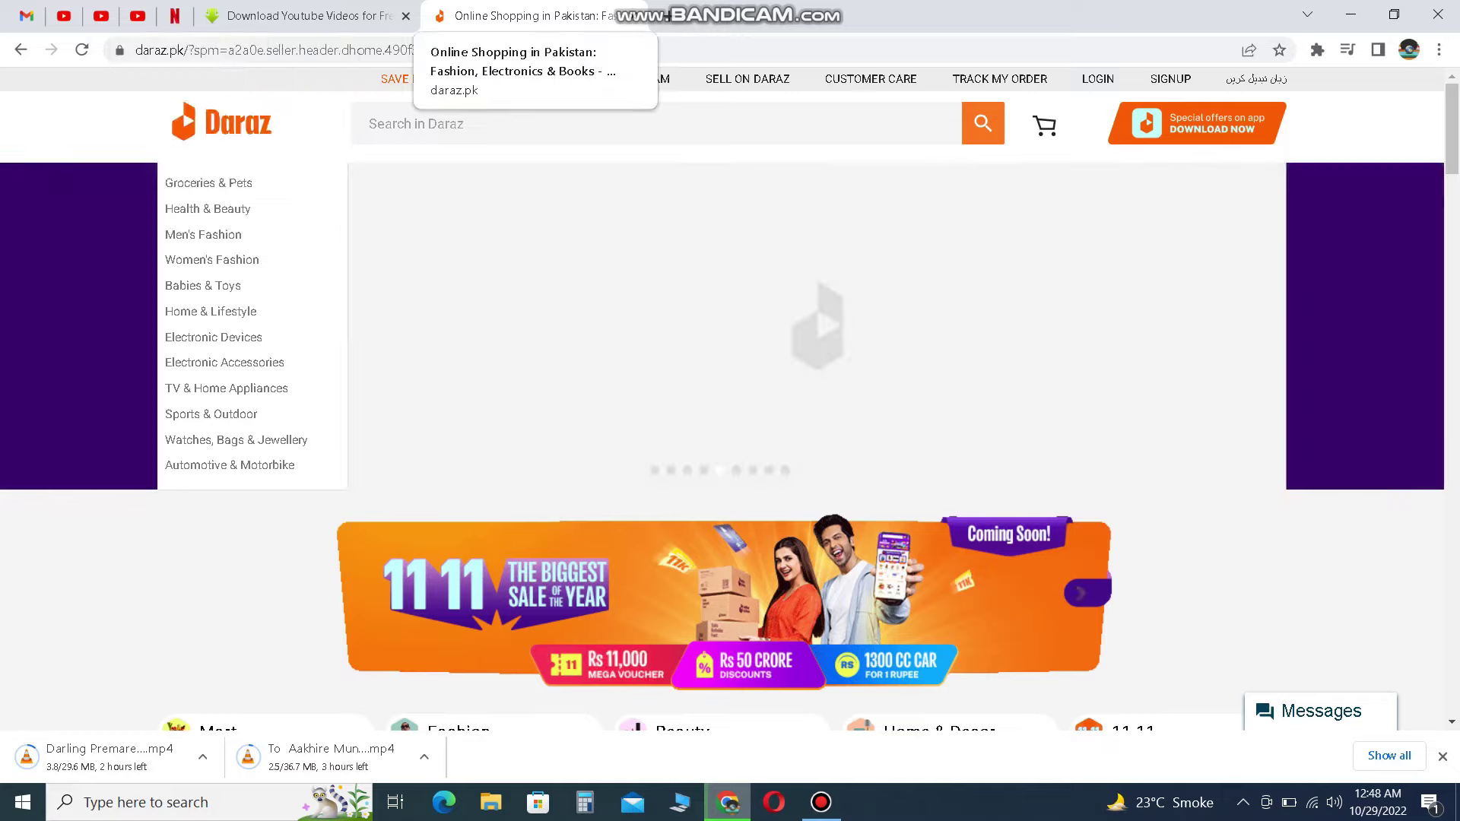
pyautogui.click(664, 16)
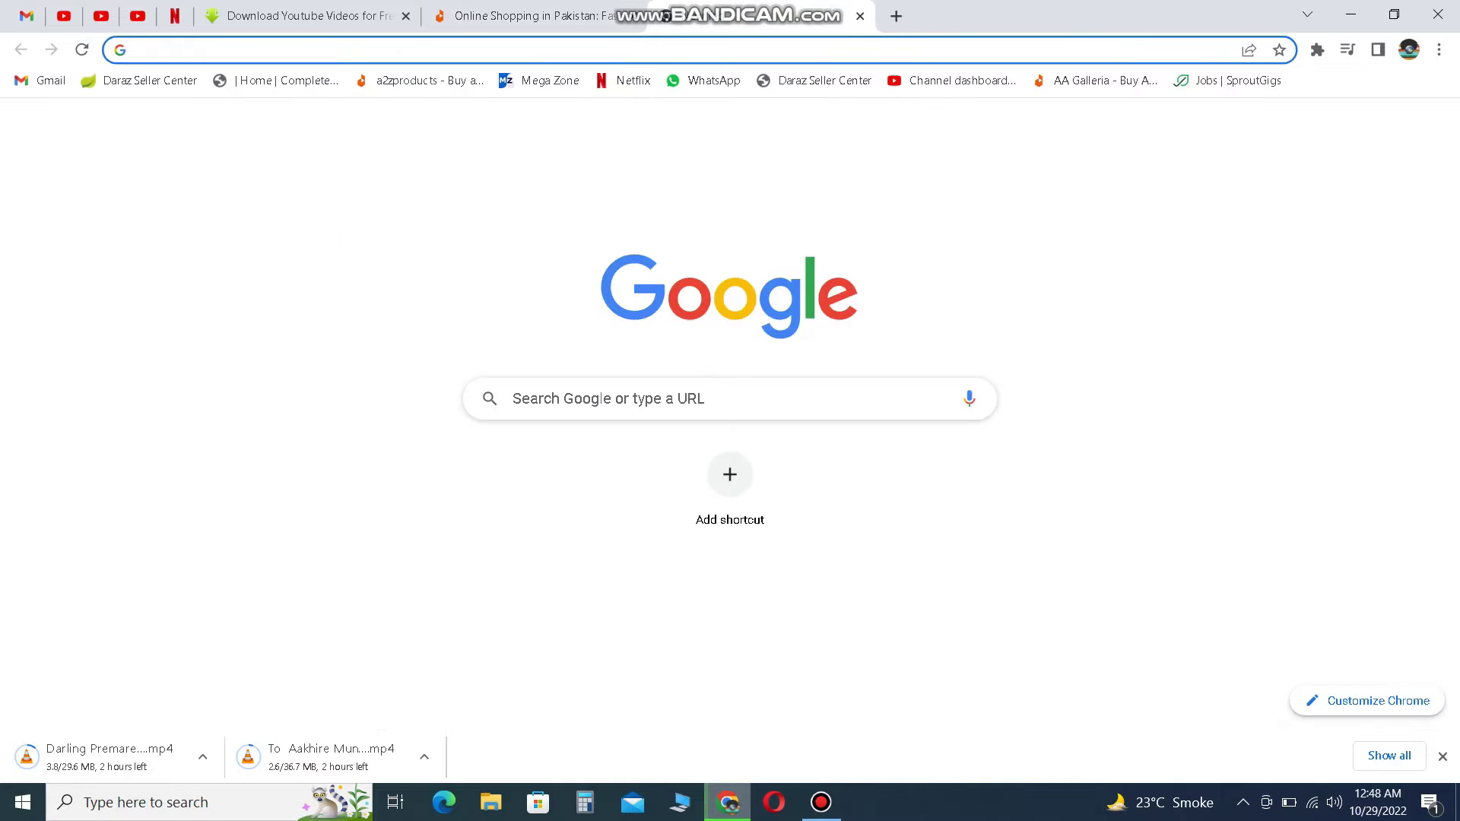
pyautogui.write('se')
pyautogui.press('Return')
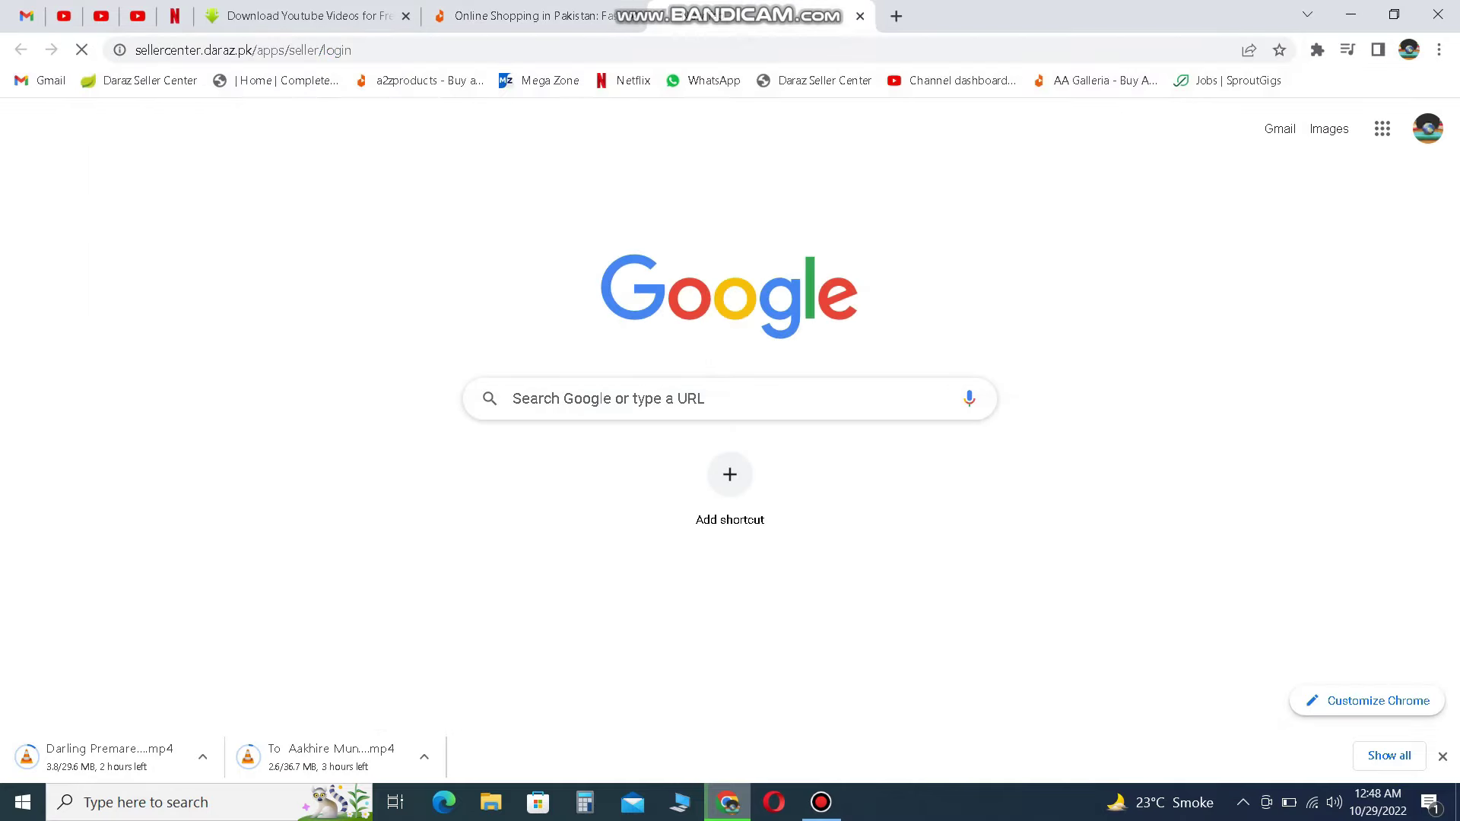